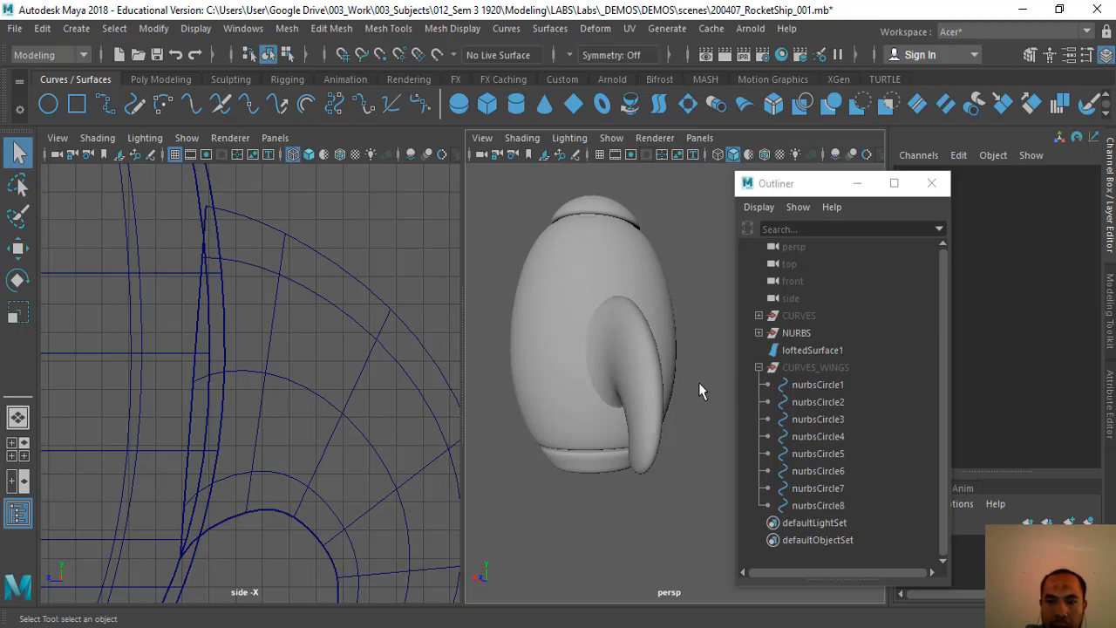
Unhide the CURVES_WINGS group so its profile curves display on the lofted wing
scroll(628, 392, up, 5)
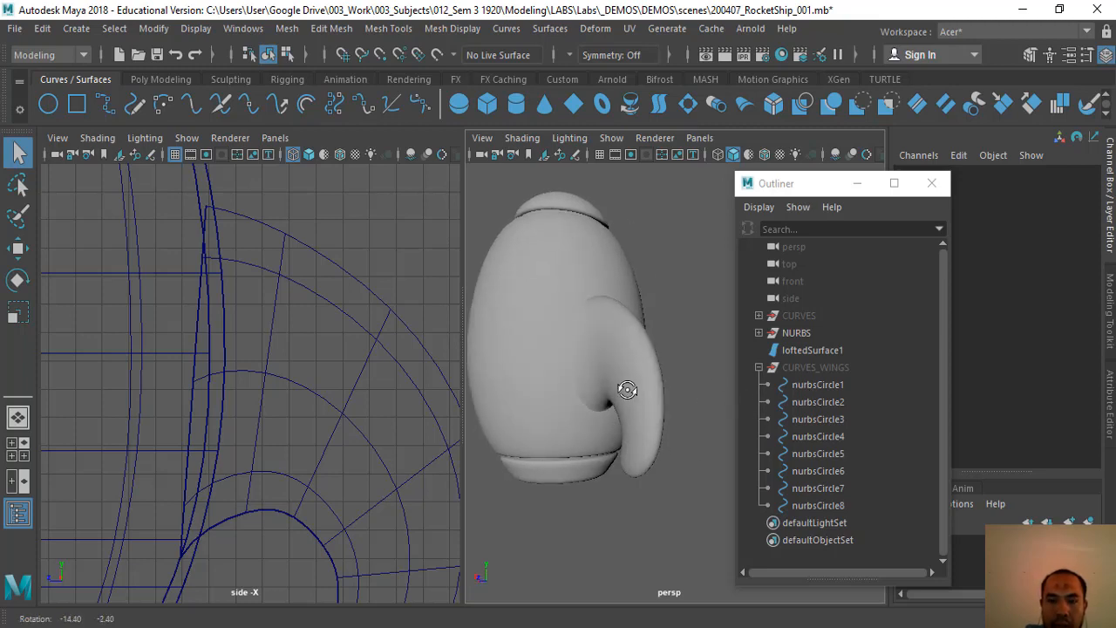
click(835, 368)
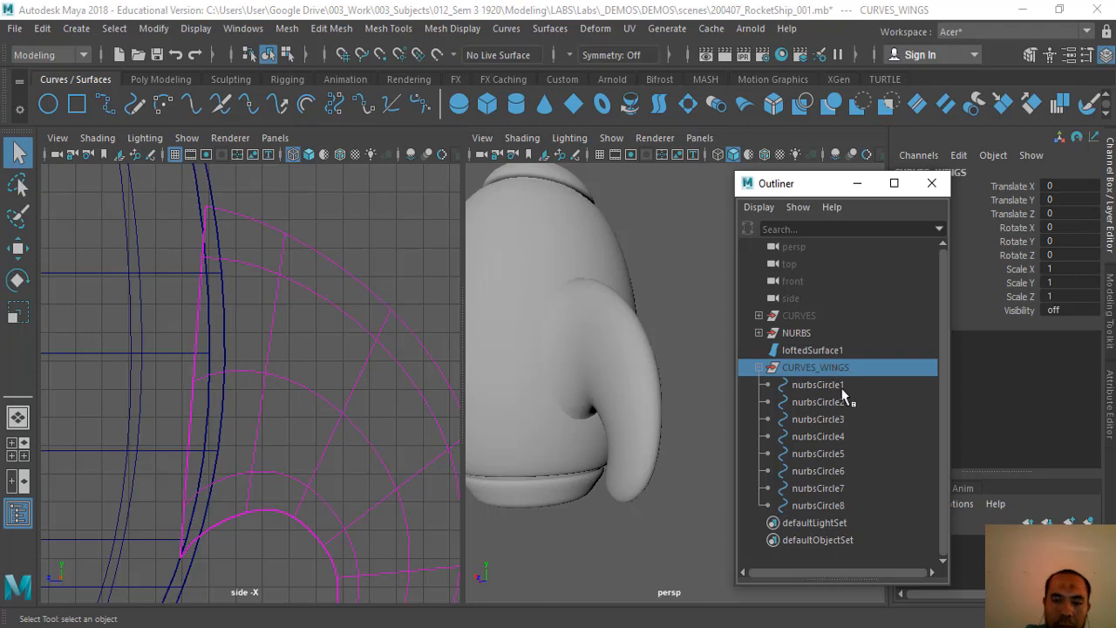
click(819, 385)
click(819, 365)
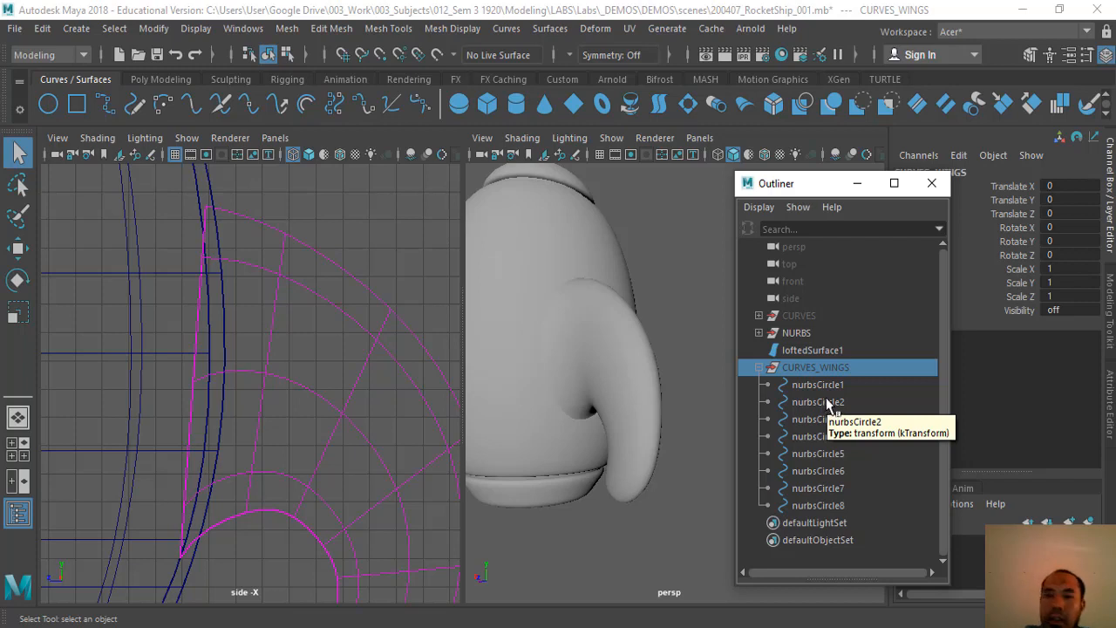
key(shift+h)
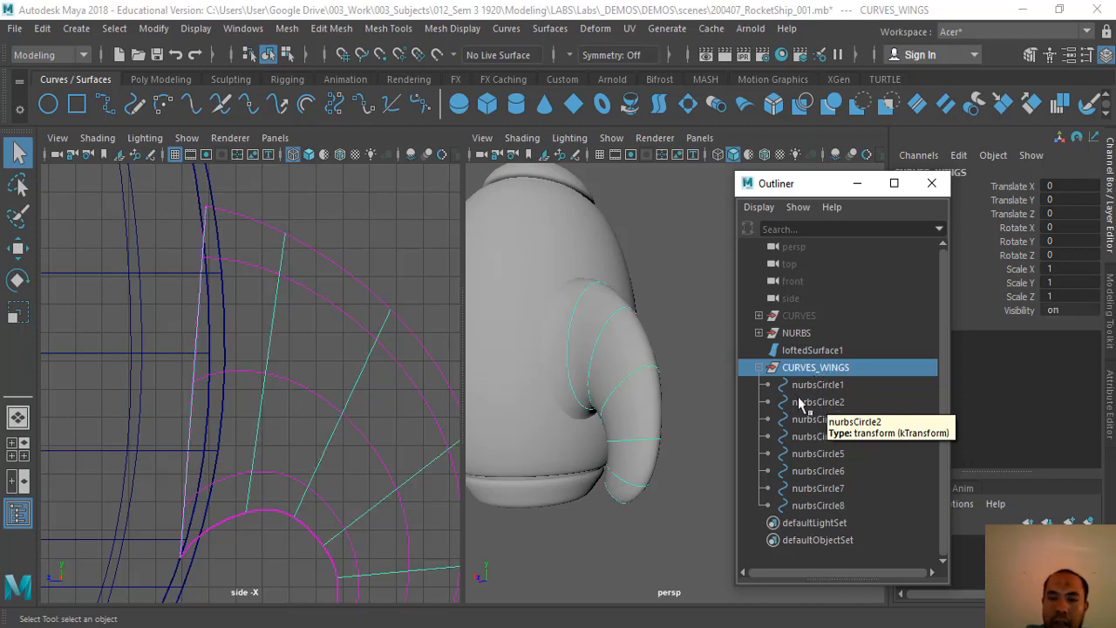
click(690, 333)
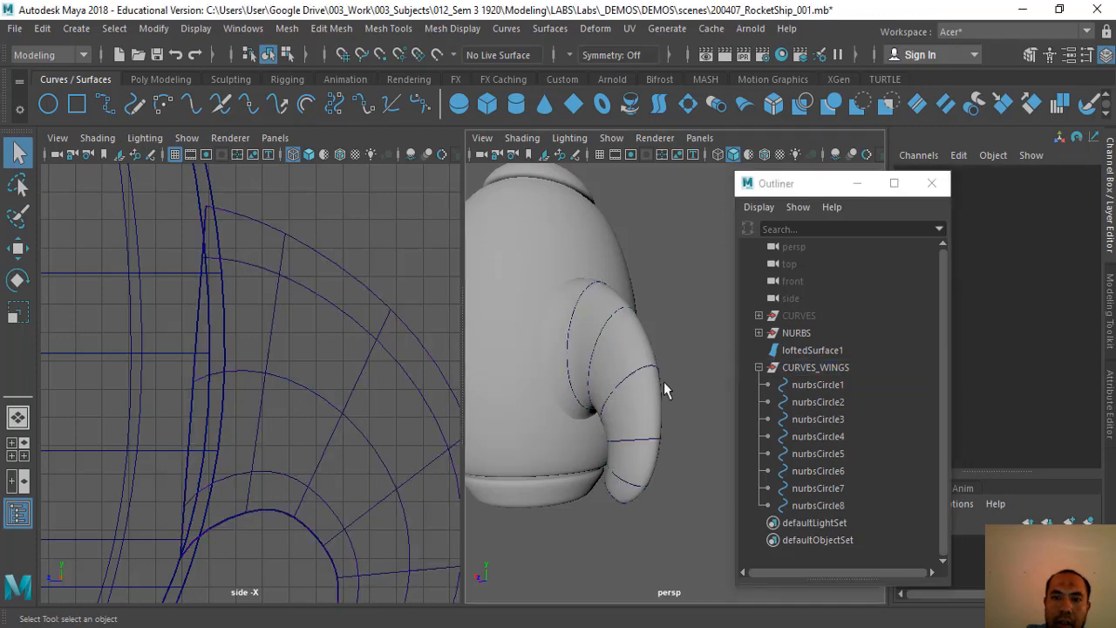
Examine the CURVES_WINGS profile curves around the wing in wireframe display, and return the perspective view to shaded display
alt+drag(663, 381, 713, 386)
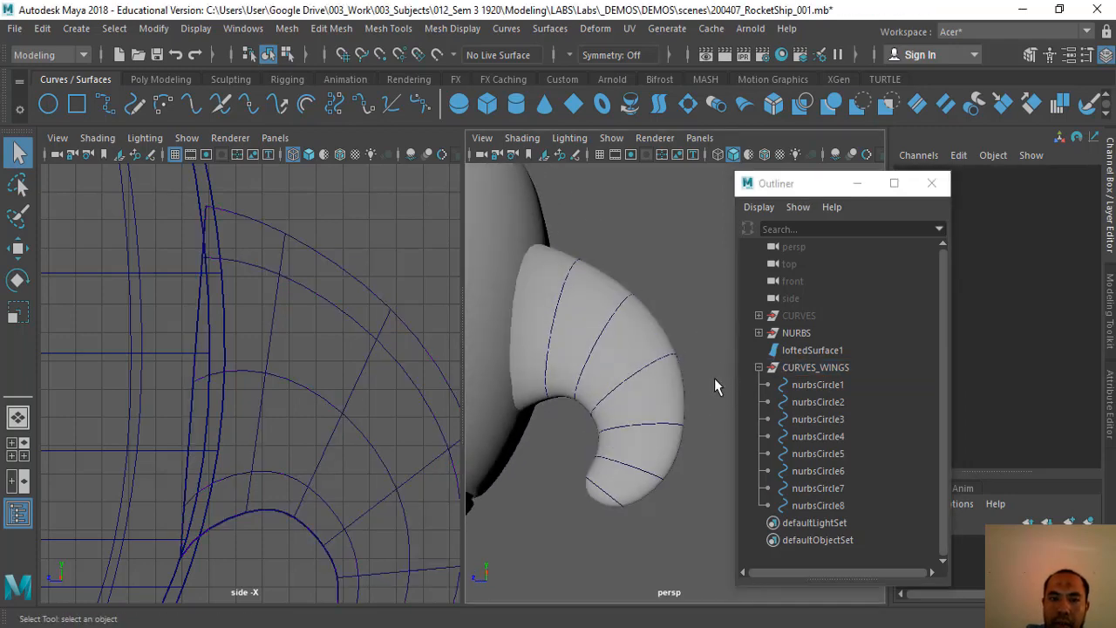
alt+drag(617, 393, 655, 390)
key(4)
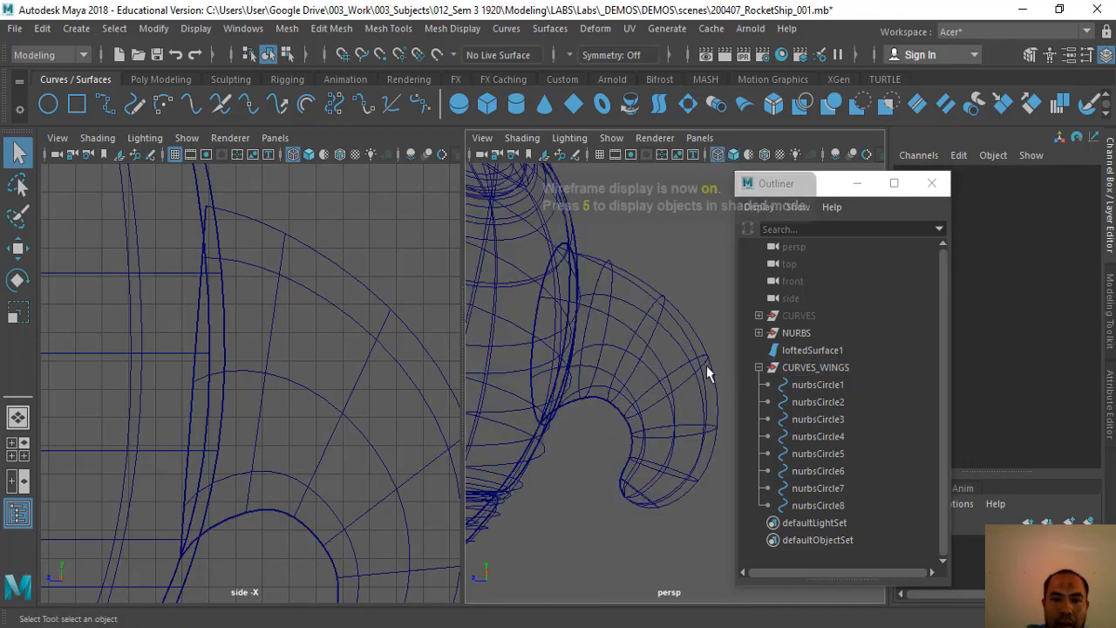
click(793, 366)
mouse_move(668, 423)
alt+mouse_down()
mouse_move(627, 366)
mouse_move(659, 417)
alt+mouse_up()
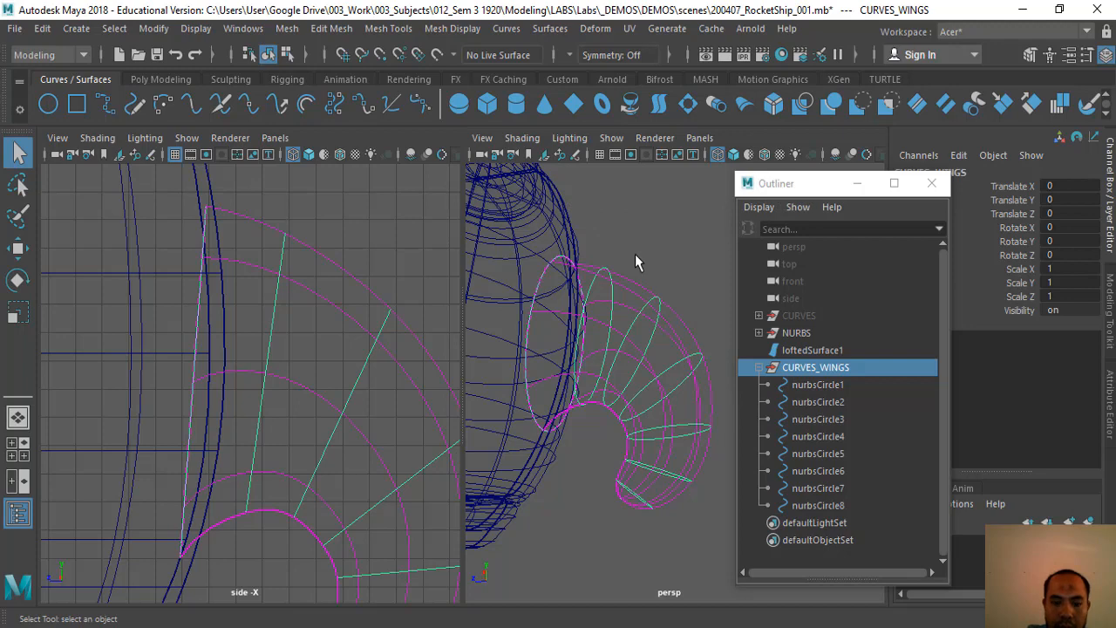
key(5)
scroll(672, 388, up, 5)
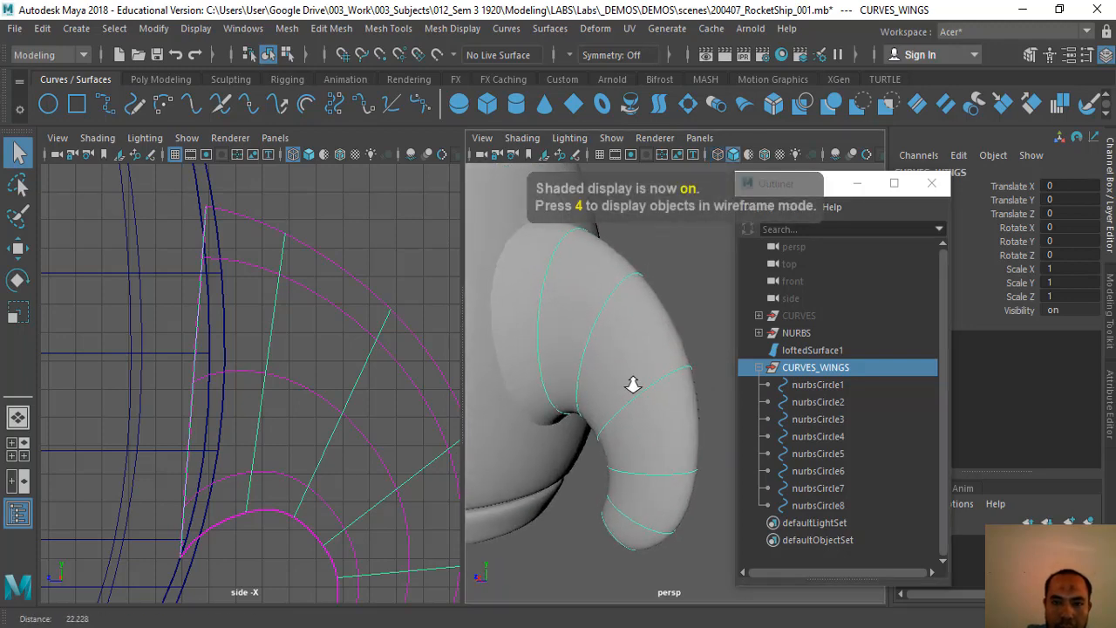
Examine the wing's profile curves and where its root meets the rocket body, in both the side and perspective views
mouse_move(633, 385)
alt+mouse_down()
mouse_move(662, 399)
mouse_move(625, 312)
mouse_move(559, 280)
mouse_move(715, 498)
mouse_move(715, 524)
alt+mouse_up()
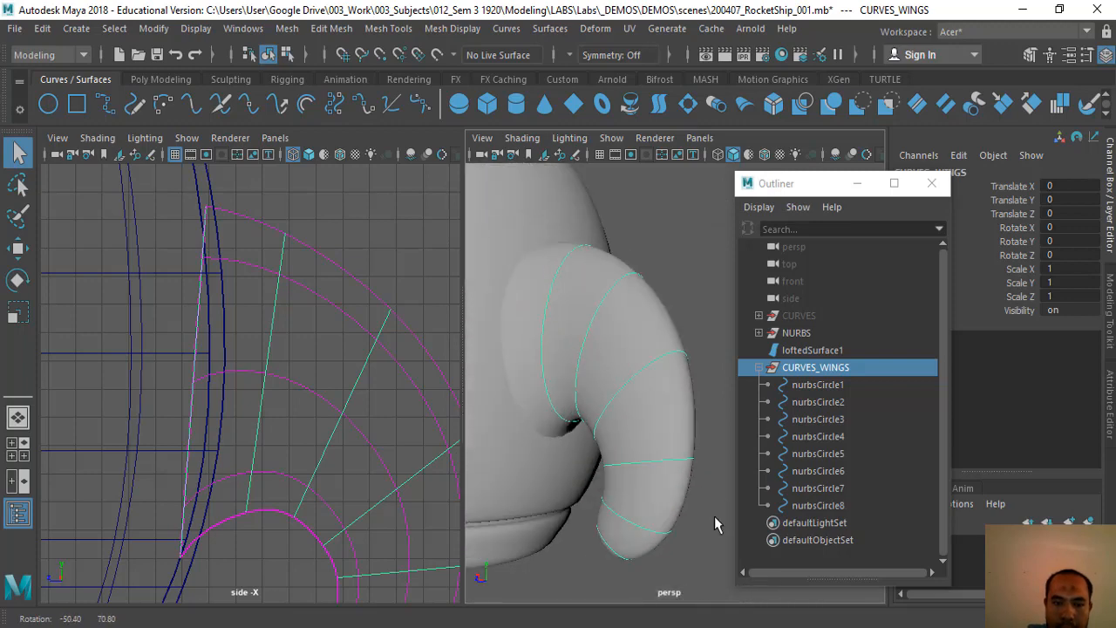
scroll(336, 428, down, 5)
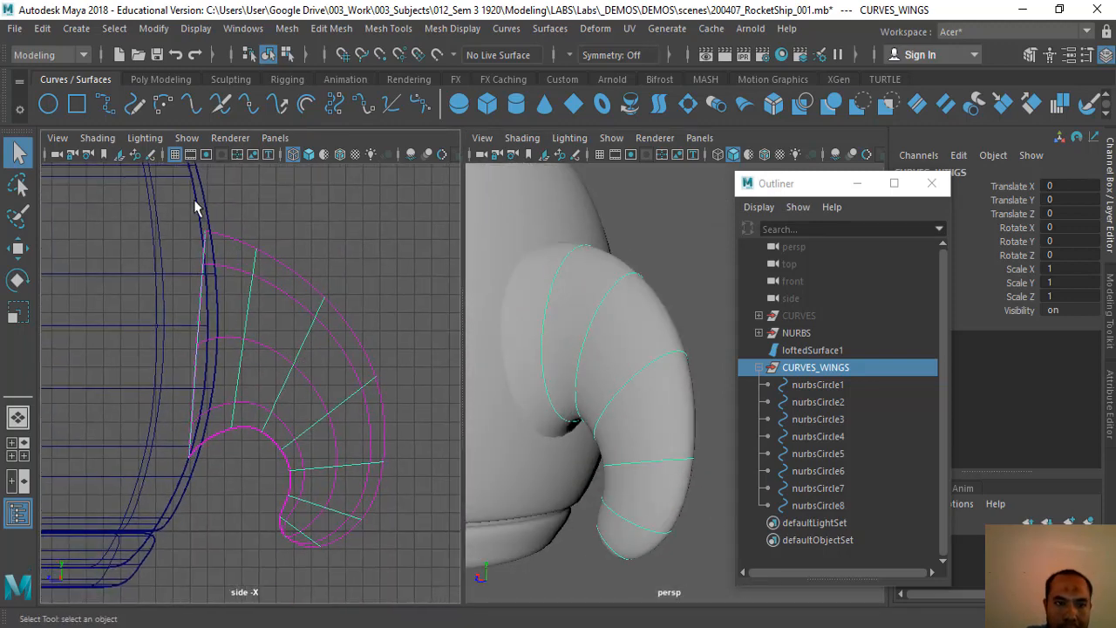
alt+middle_drag(249, 389, 256, 365)
alt+right_drag(258, 347, 262, 464)
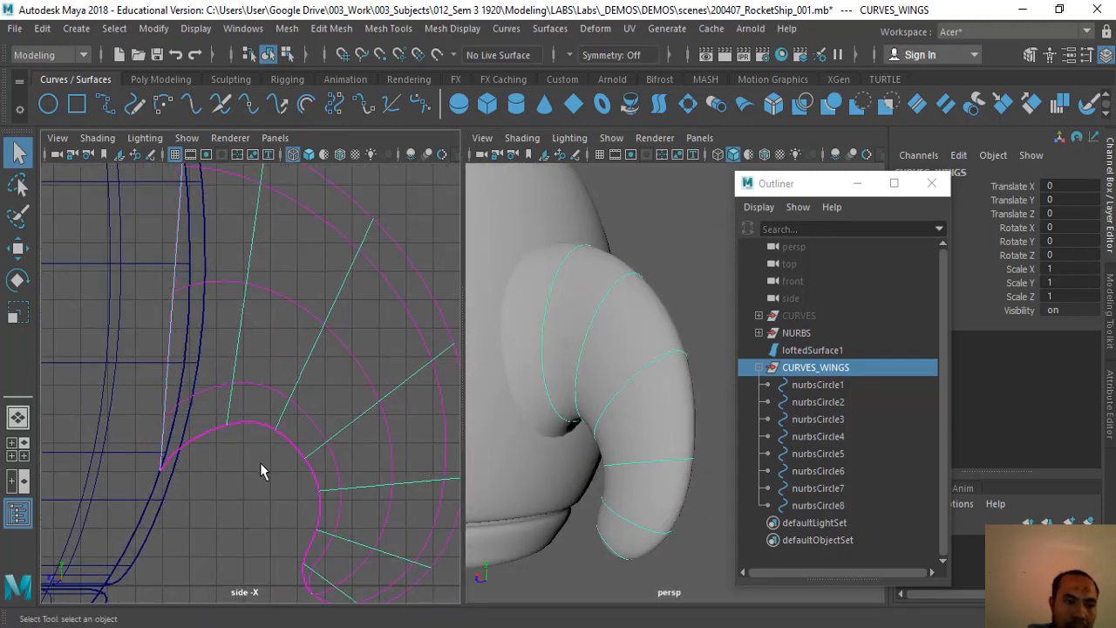
alt+middle_drag(260, 458, 263, 421)
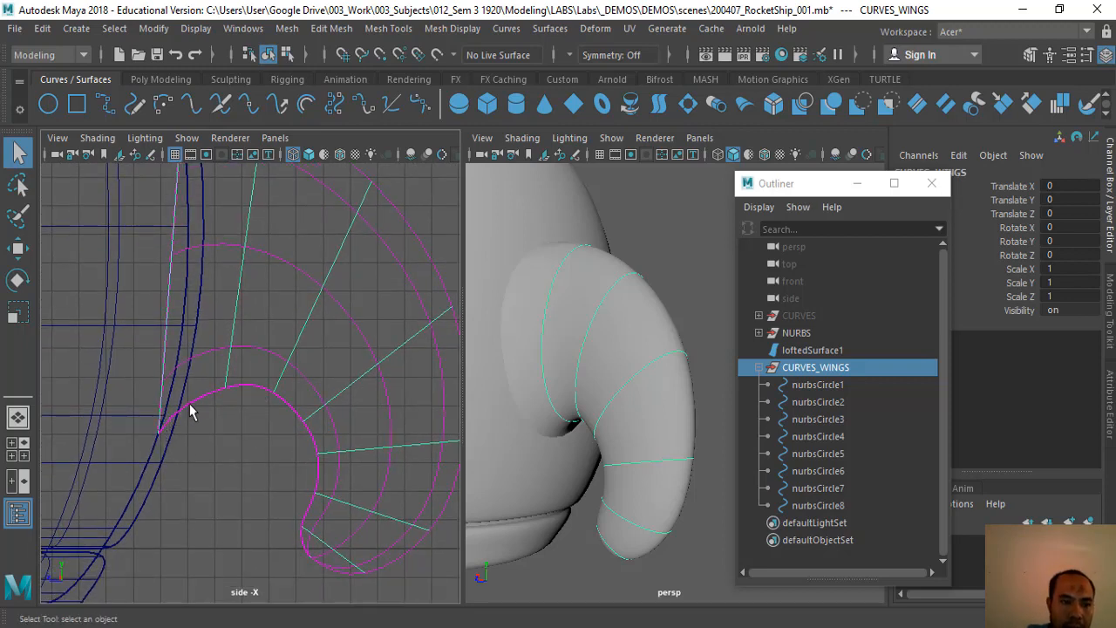
alt+drag(705, 428, 582, 435)
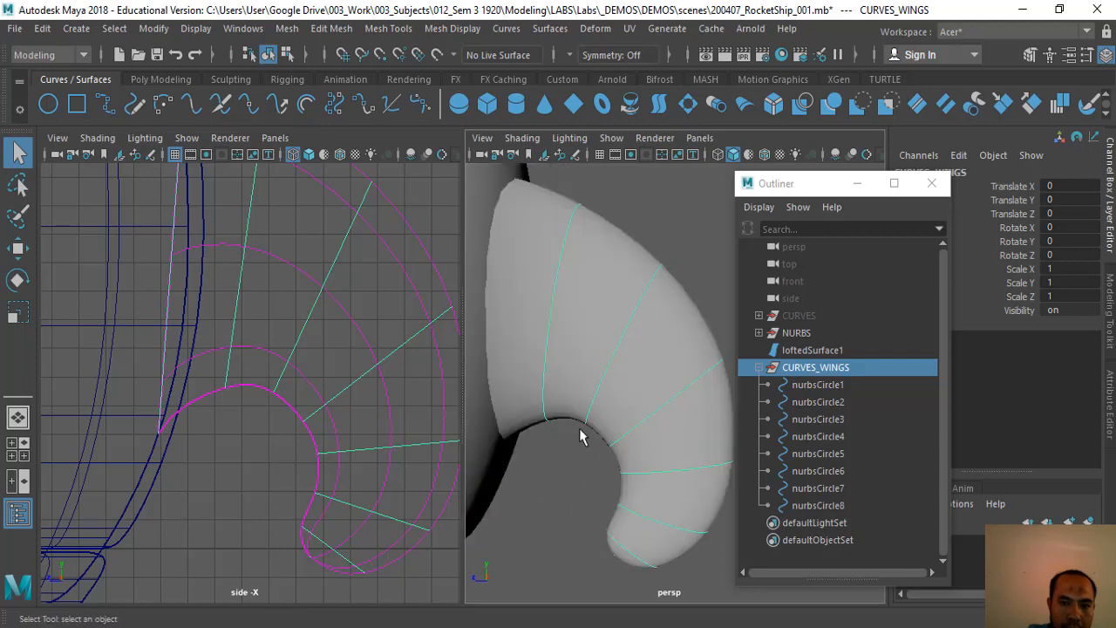
alt+middle_drag(283, 237, 276, 355)
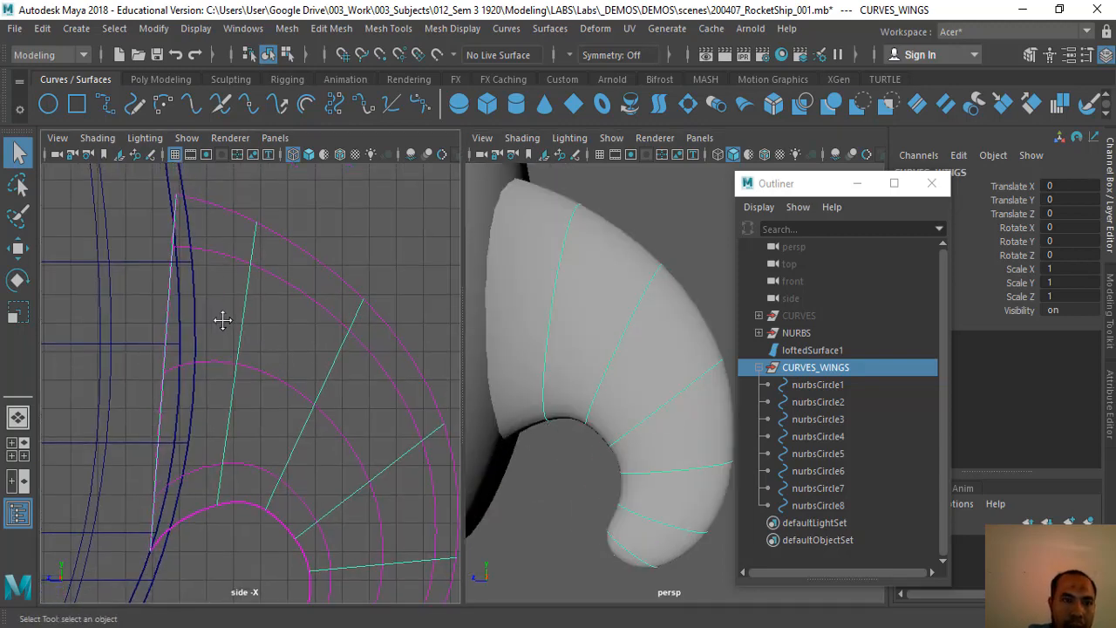
alt+middle_drag(223, 319, 227, 389)
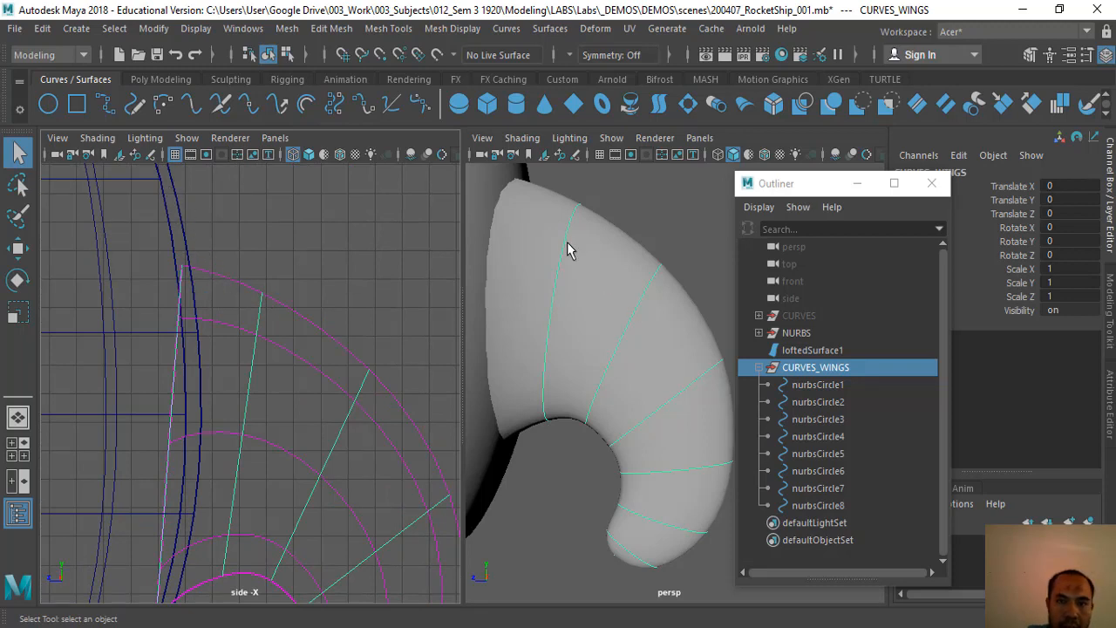
alt+right_drag(566, 250, 656, 355)
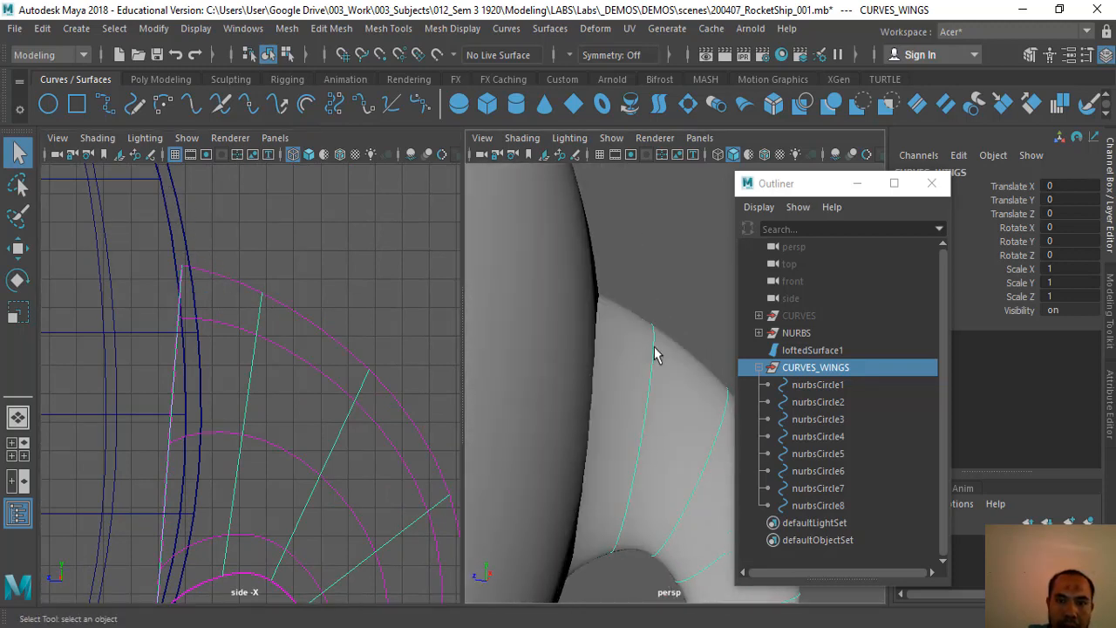
alt+drag(608, 283, 592, 357)
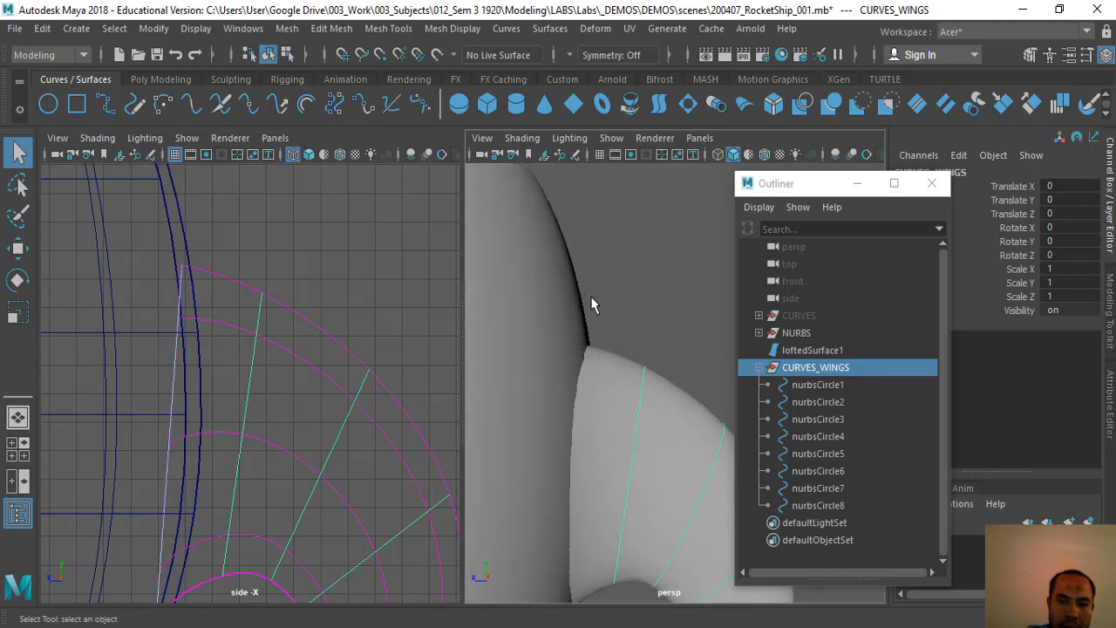
Move the uppermost control vertices of nurbsCircle1 up and slightly inward along the rocket body in the side view
click(823, 385)
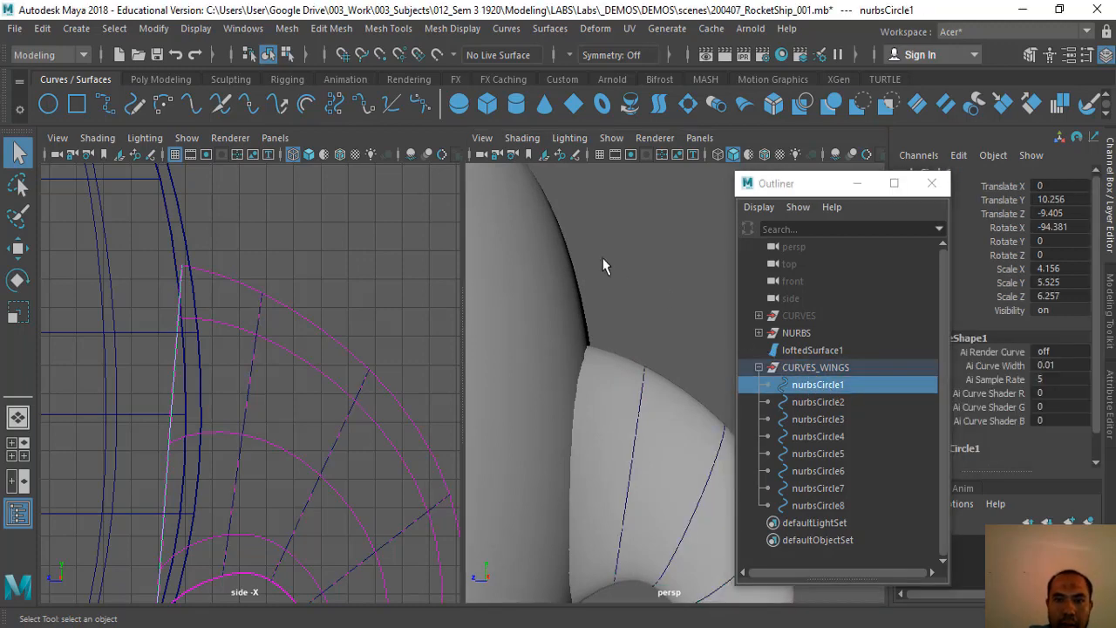
right_click(603, 199)
click(543, 209)
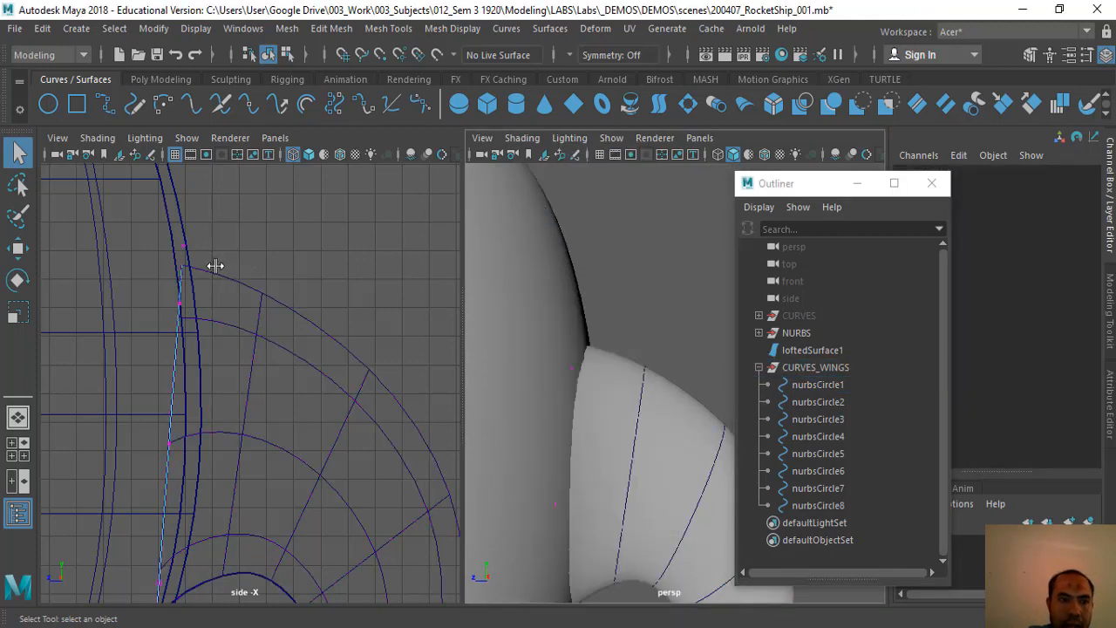
drag(114, 206, 265, 333)
key(w)
alt+middle_drag(187, 280, 235, 323)
drag(235, 323, 222, 270)
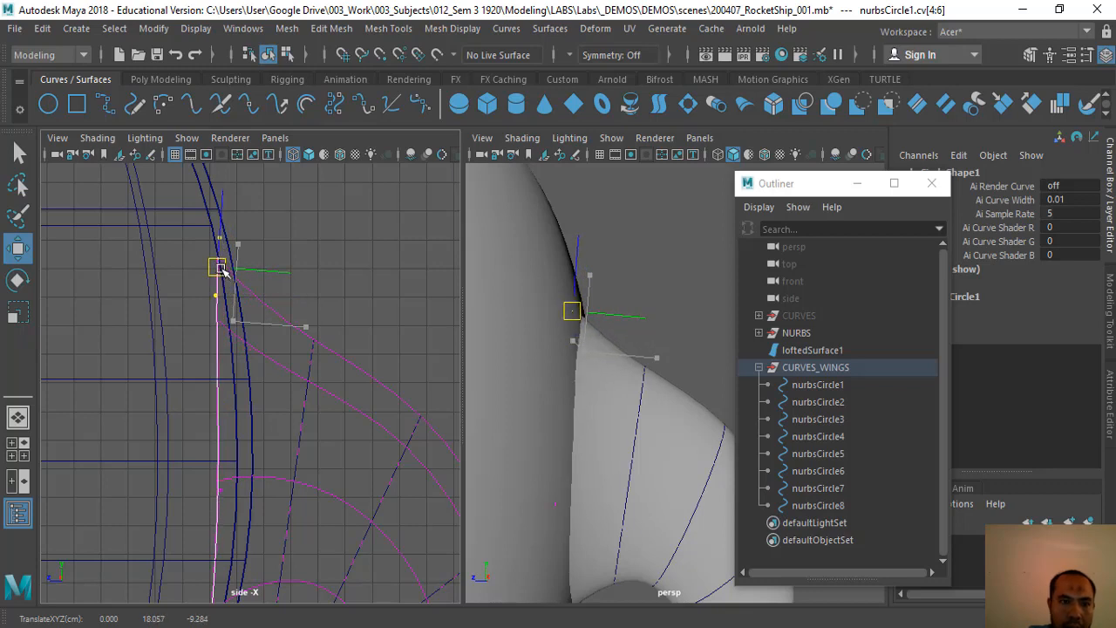
Rotate the selected upper control vertices of nurbsCircle1 to follow the body's slope, and clear the selection
key(e)
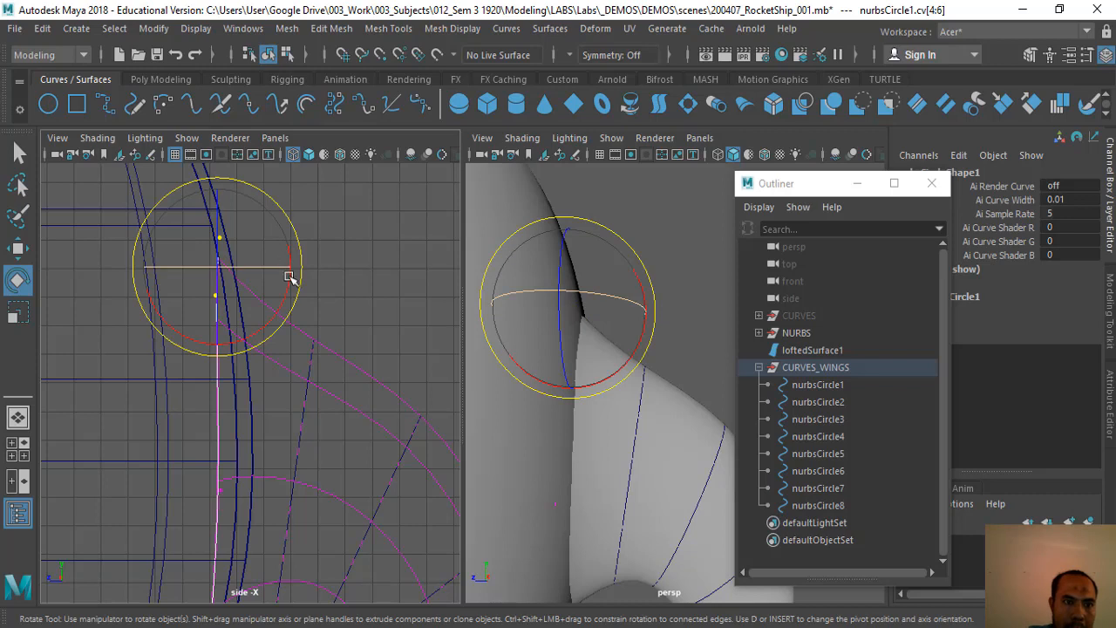
drag(287, 289, 294, 270)
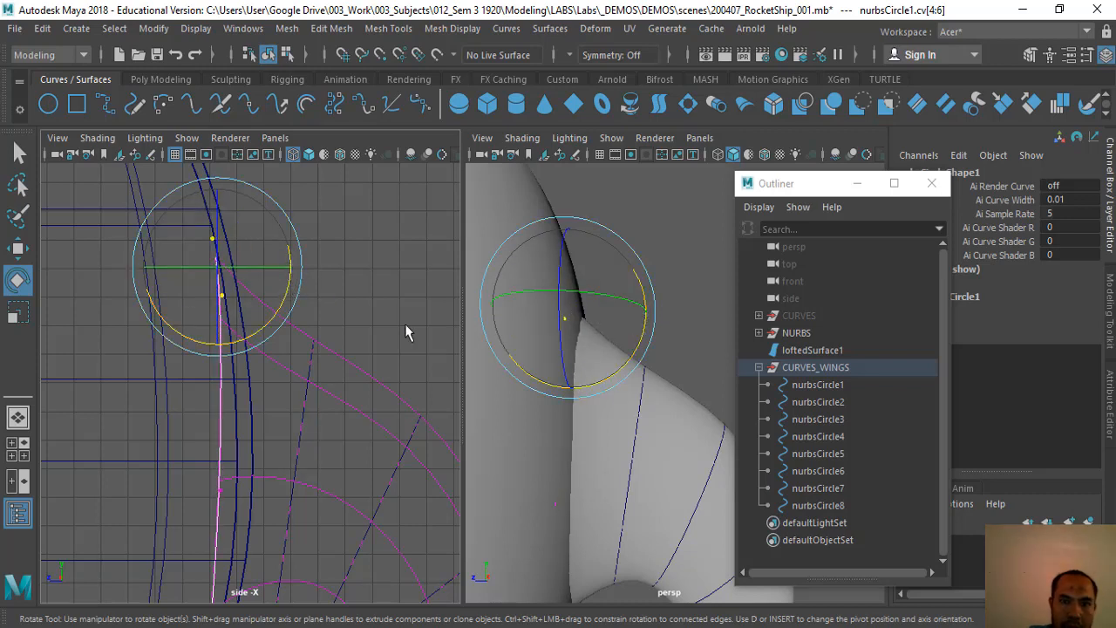
key(q)
click(655, 393)
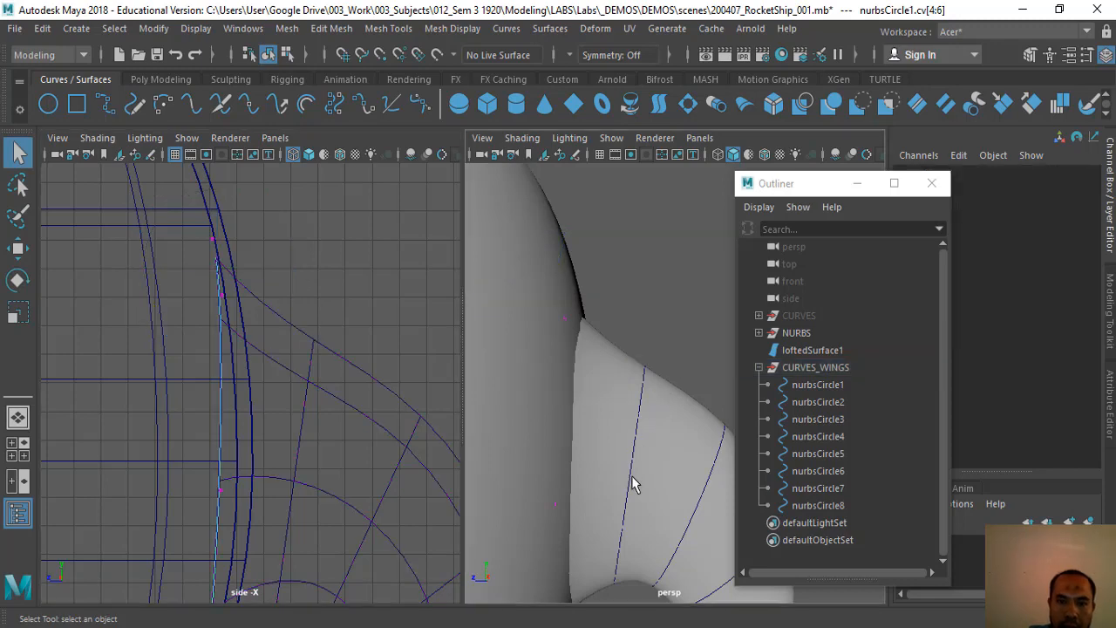
Review the reshaped wing root against the whole rocket body, with the CURVES_WINGS group selected
scroll(644, 340, down, 3)
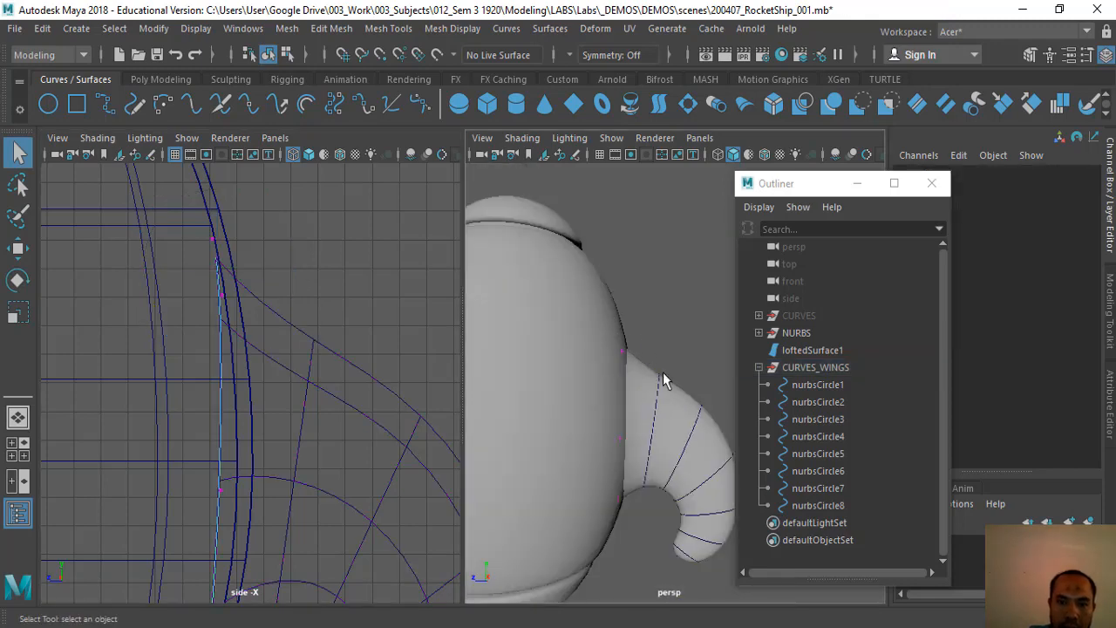
alt+drag(655, 436, 605, 459)
scroll(640, 331, down, 5)
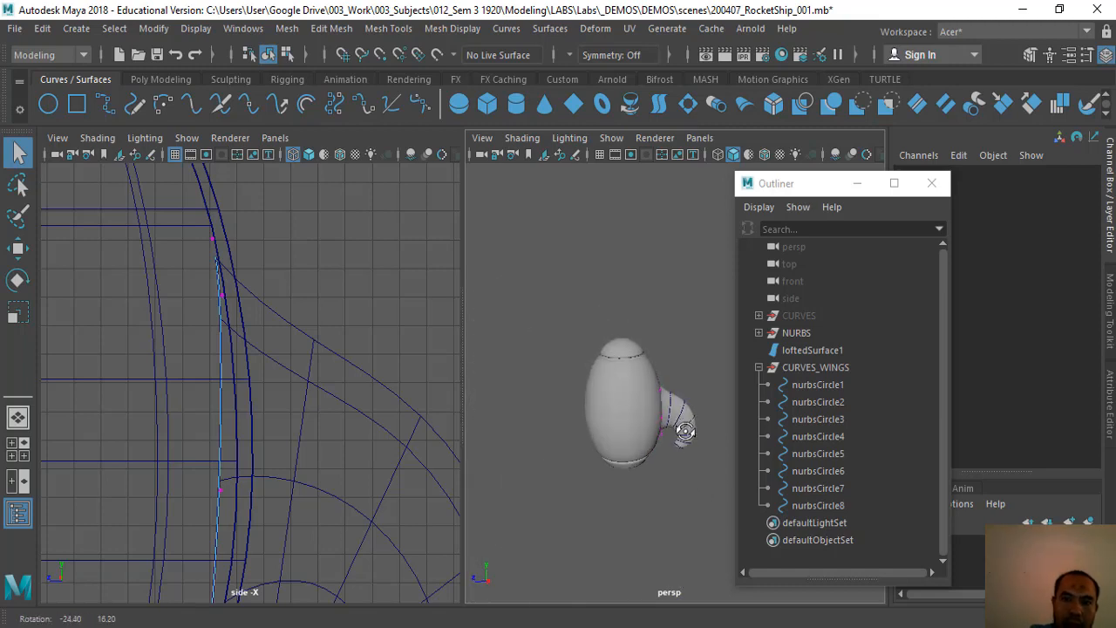
scroll(647, 335, up, 5)
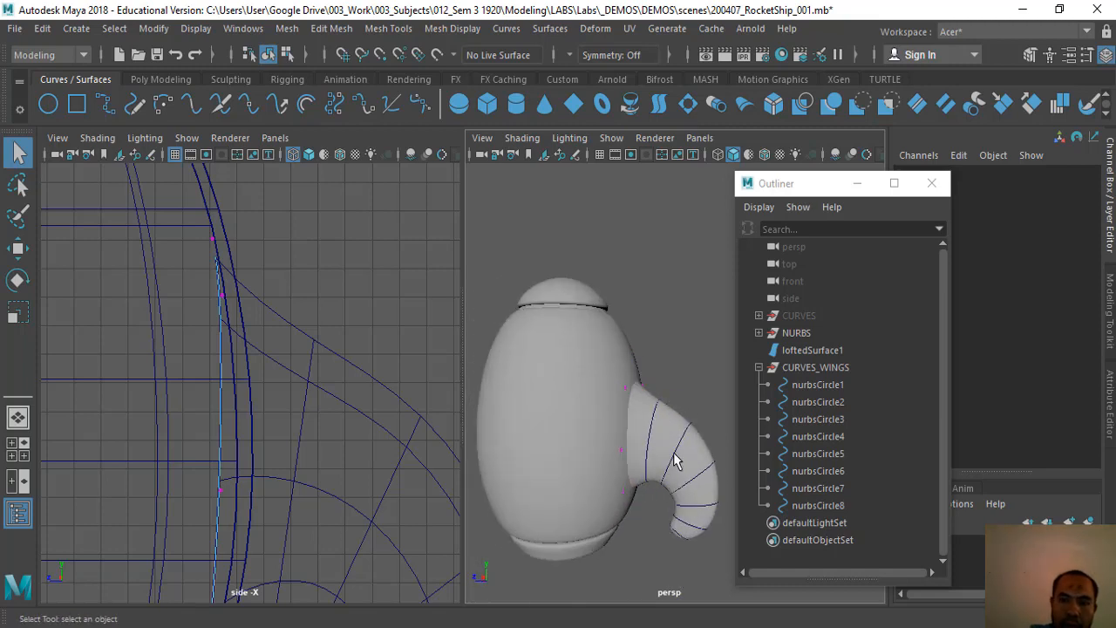
click(828, 367)
scroll(602, 493, up, 3)
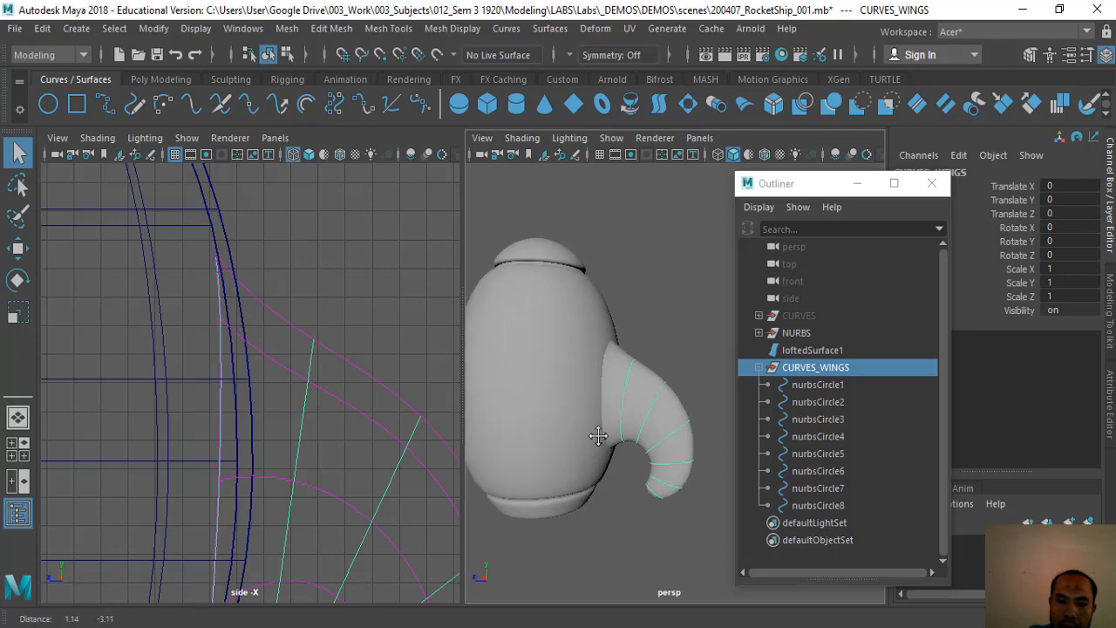
Select nurbsCircle8 and examine how it closes the wing's tip from several angles
click(811, 503)
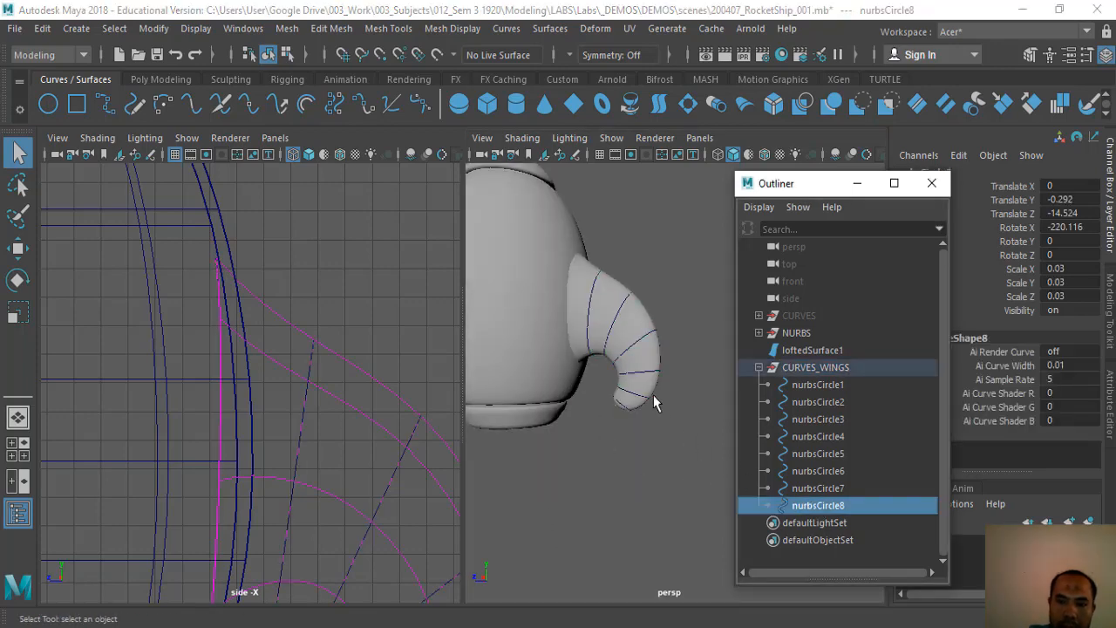
key(f)
alt+right_drag(639, 483, 635, 413)
alt+drag(636, 414, 668, 409)
alt+right_drag(668, 409, 610, 410)
alt+middle_drag(611, 410, 598, 408)
alt+drag(599, 408, 652, 492)
alt+right_drag(652, 492, 685, 272)
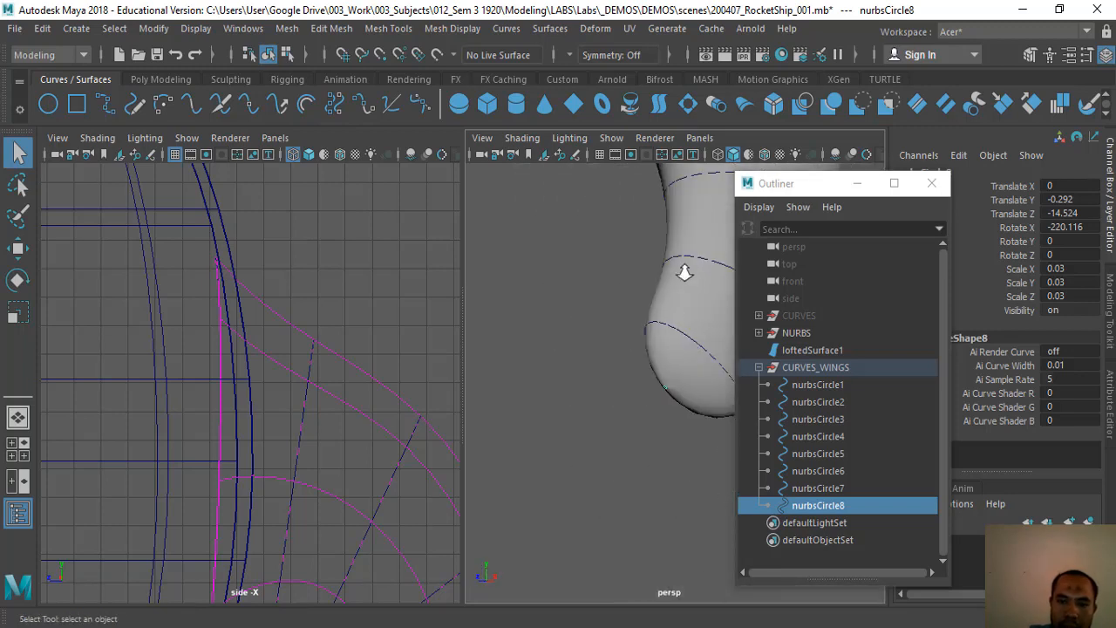
alt+right_drag(672, 369, 659, 272)
drag(658, 438, 621, 425)
scroll(625, 438, up, 3)
Hide the CURVES_WINGS group and clear the selection
click(804, 369)
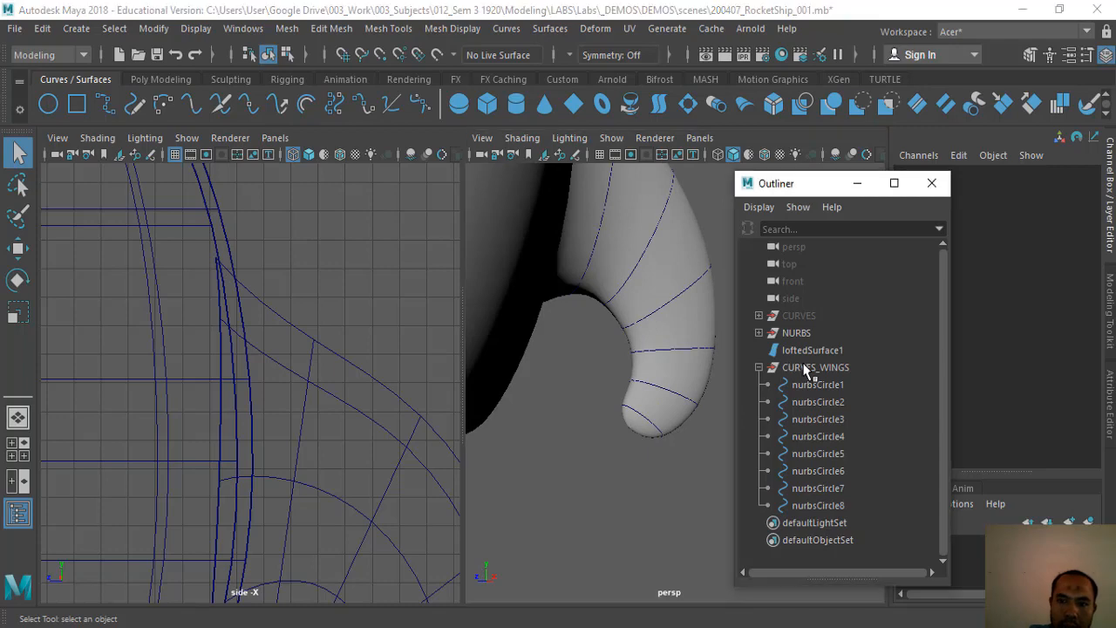
key(h)
click(639, 474)
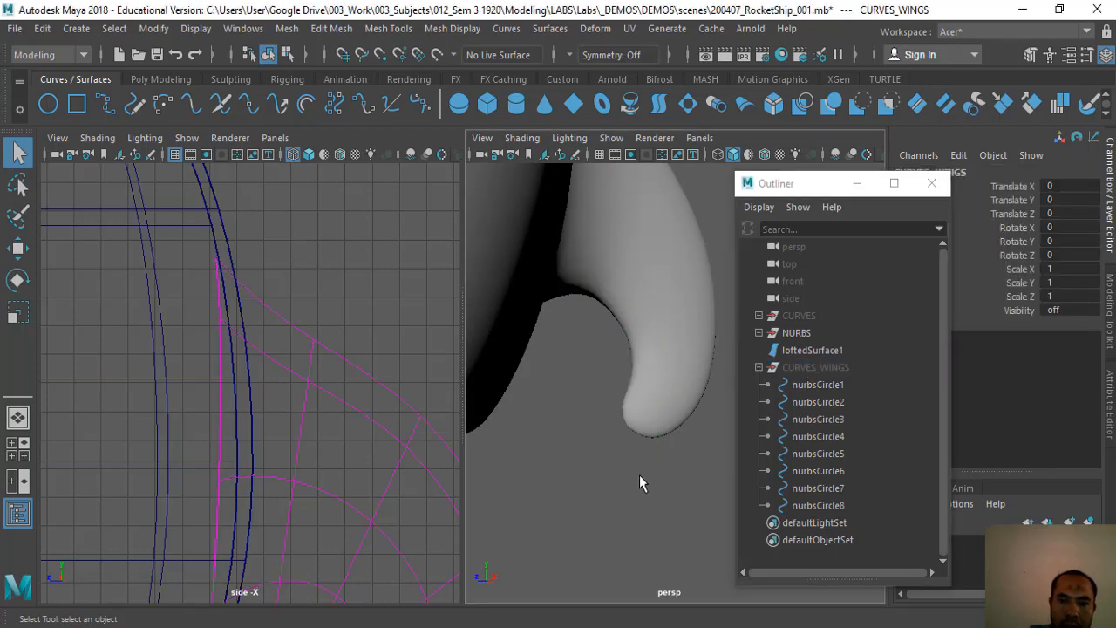
Maximize the perspective view and frame the wing together with the lower rocket body
alt+drag(639, 435, 562, 477)
click(642, 473)
key(space)
alt+middle_drag(470, 448, 531, 502)
scroll(534, 409, down, 2)
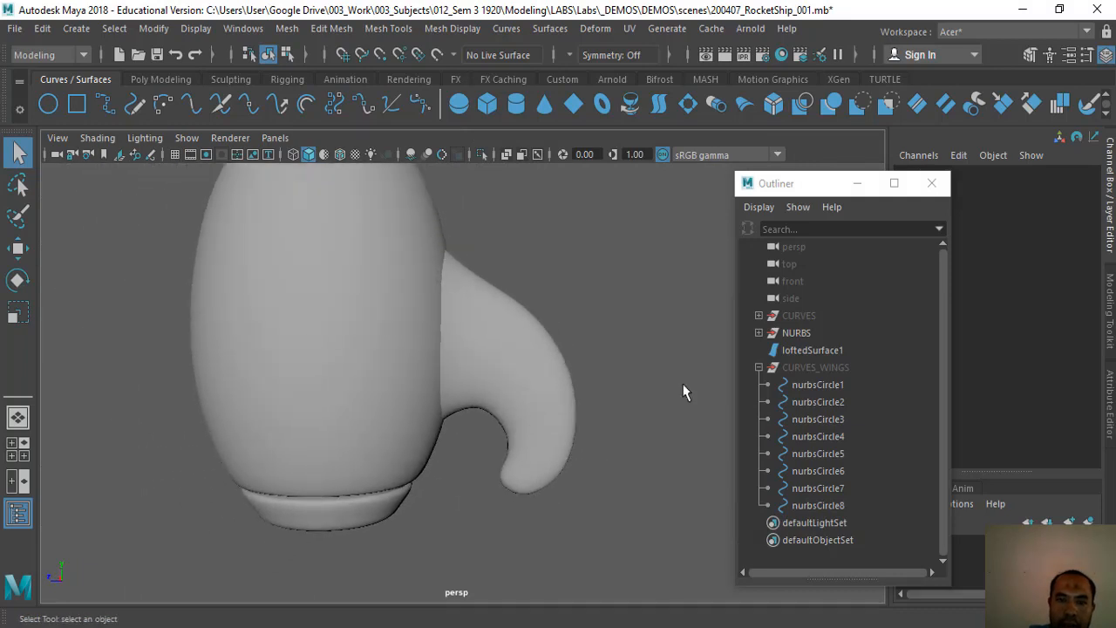
Show the CURVES_WINGS group again, hide it once more, and select the lofted wing surface
click(850, 365)
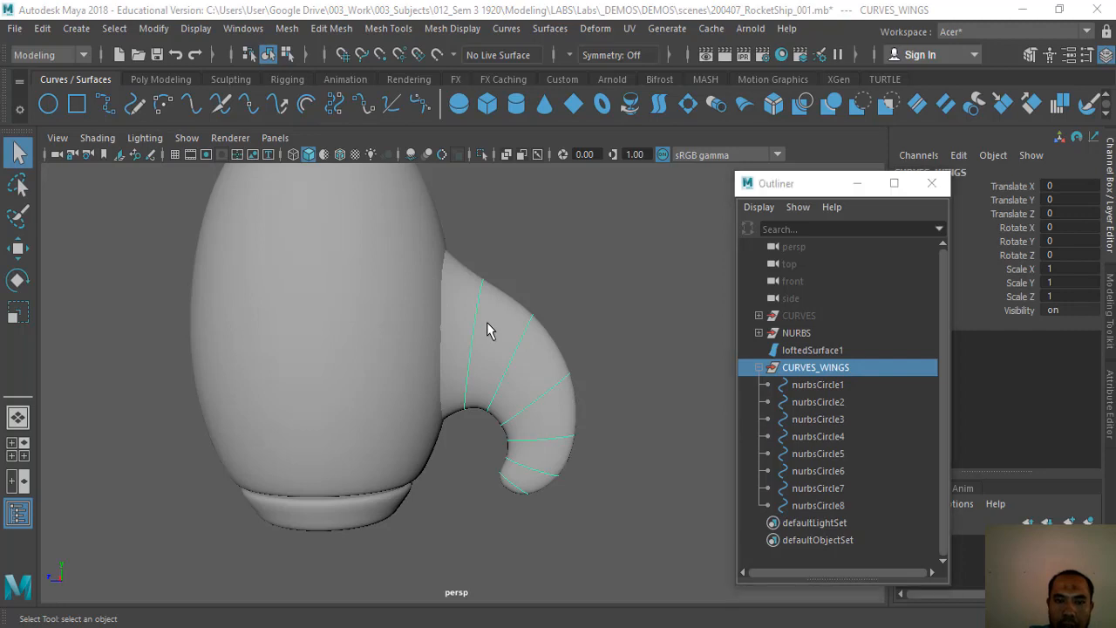
key(ctrl+h)
click(527, 343)
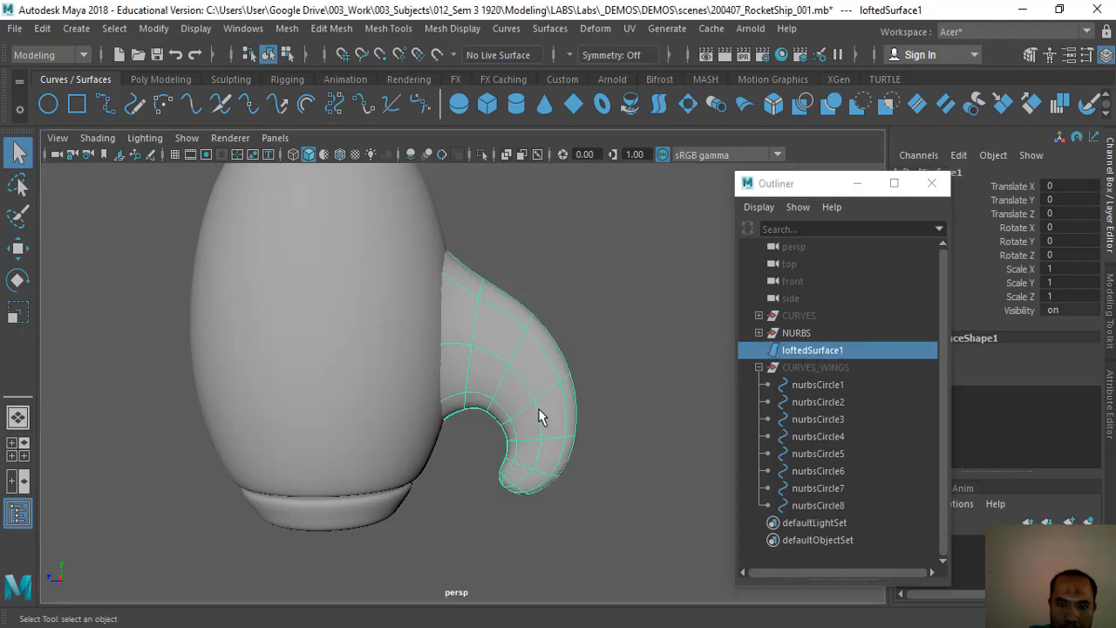
Duplicate the lofted wing surface with Duplicate with Transform so that its repositioning can be repeated for further copies
alt+drag(538, 409, 568, 423)
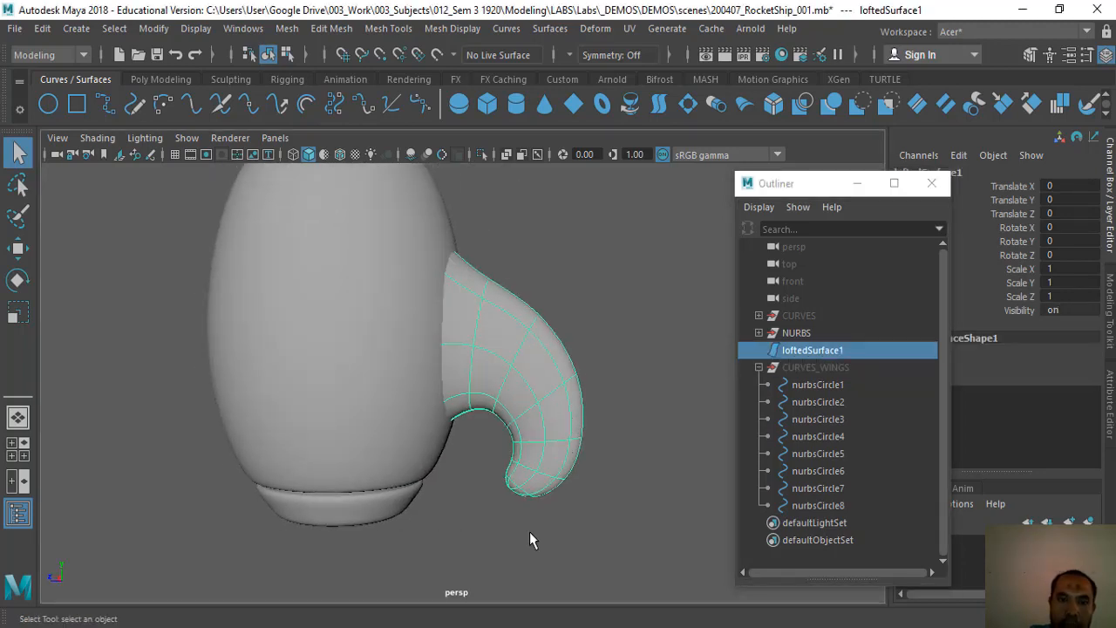
alt+drag(529, 531, 444, 386)
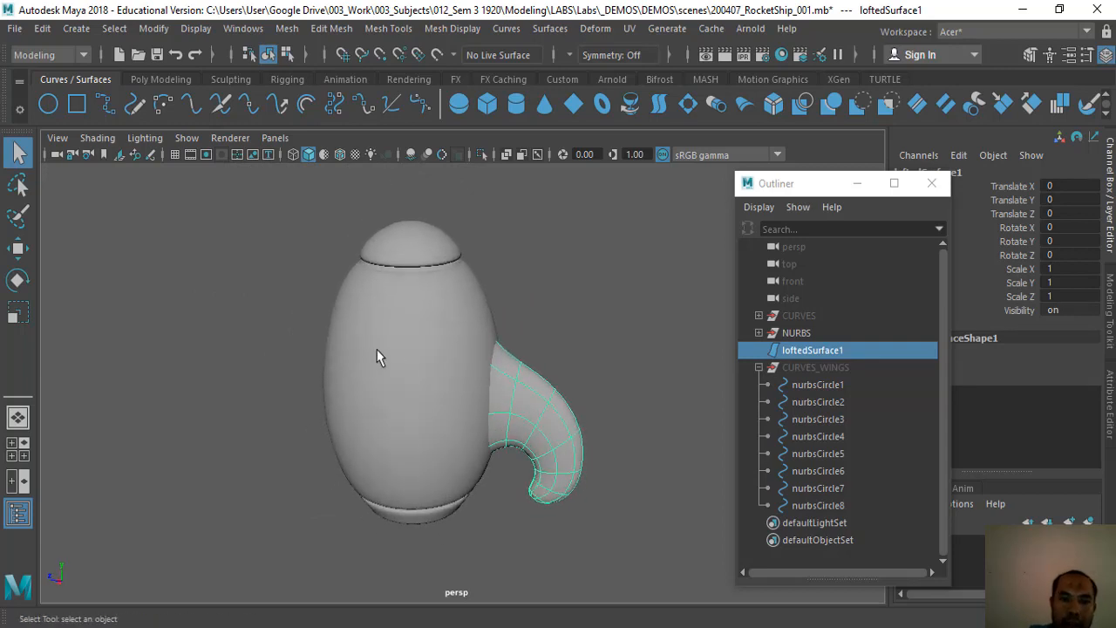
alt+drag(462, 448, 381, 446)
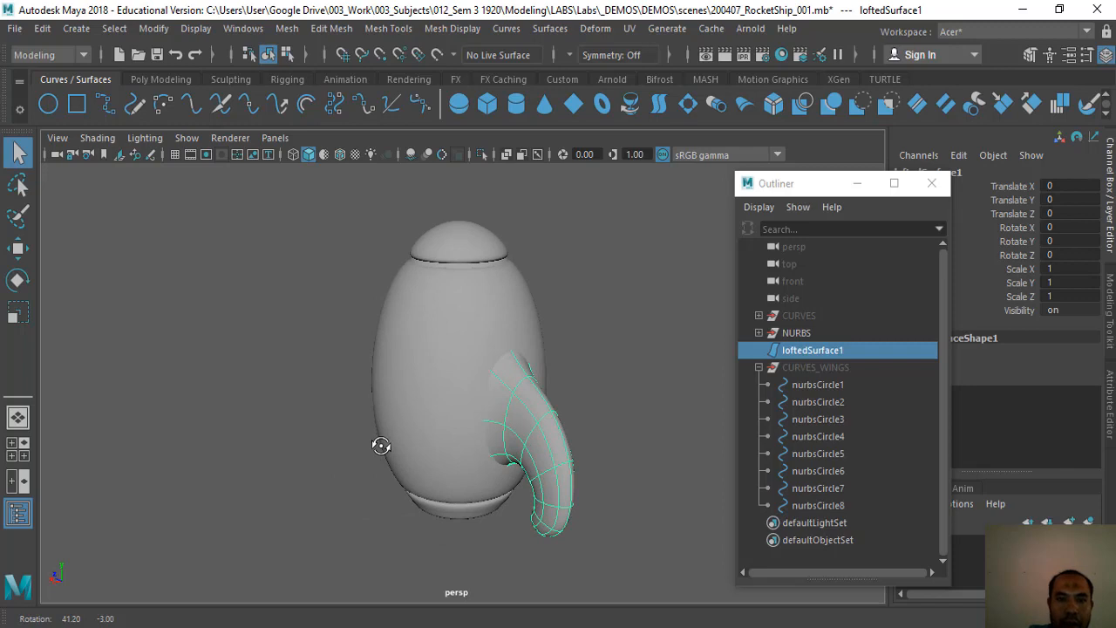
click(42, 28)
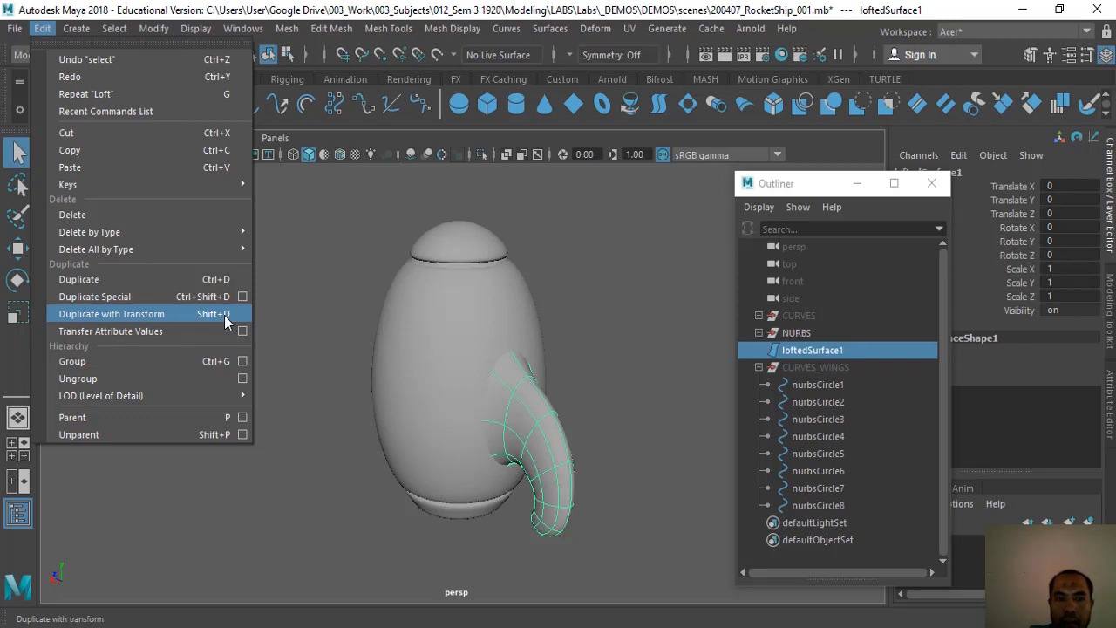
click(131, 314)
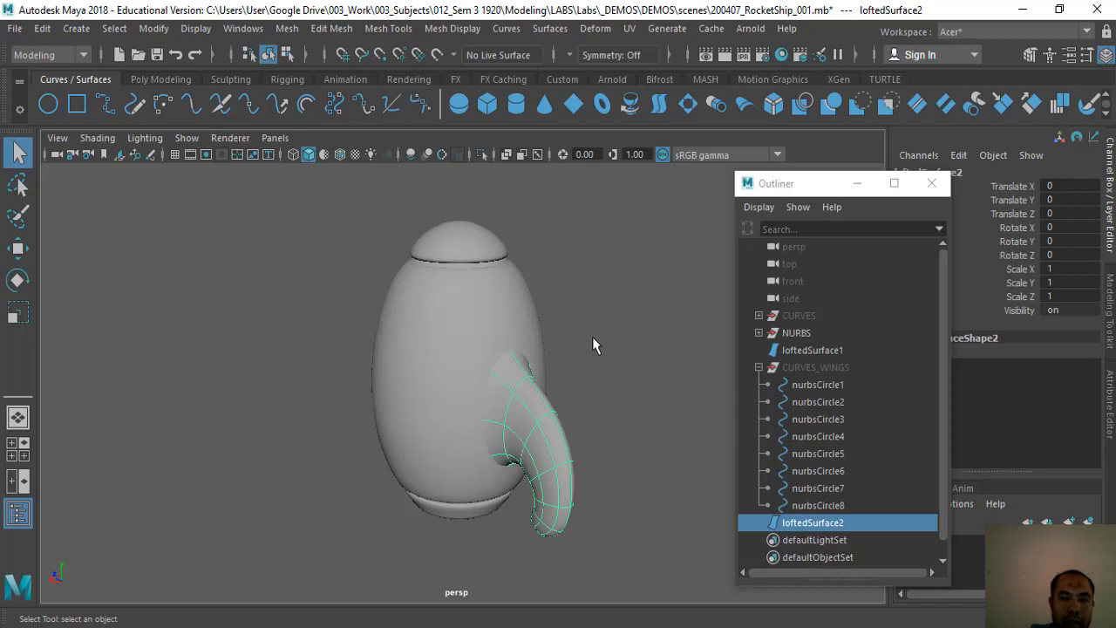
Display the scene in wireframe and rotate the duplicated wing around the rocket body, setting its Rotate Y to -90
key(e)
alt+drag(592, 340, 653, 372)
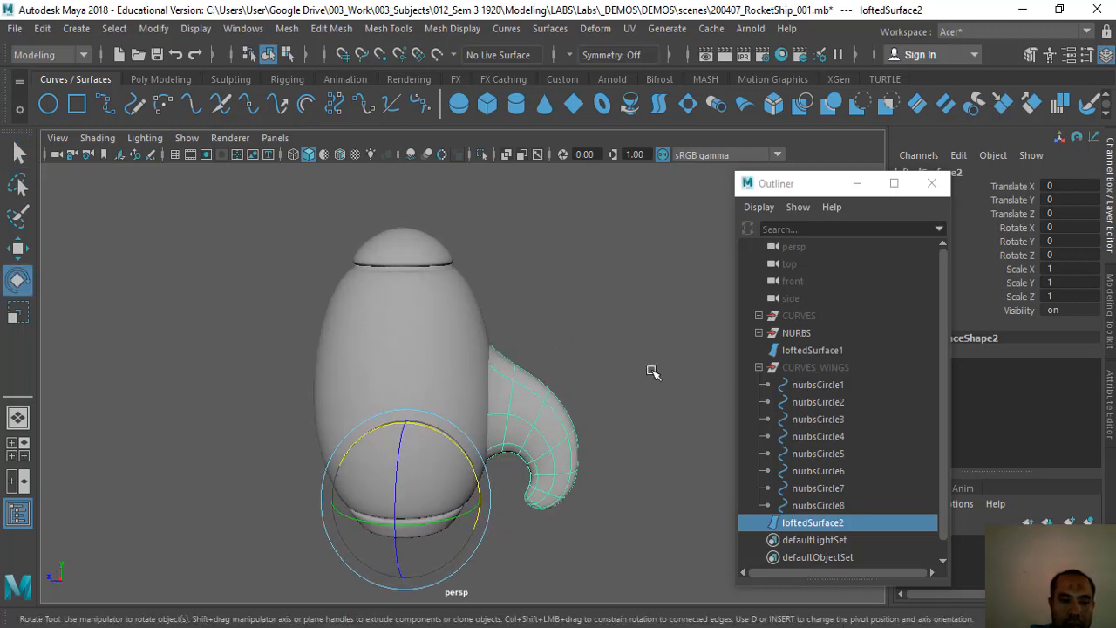
key(4)
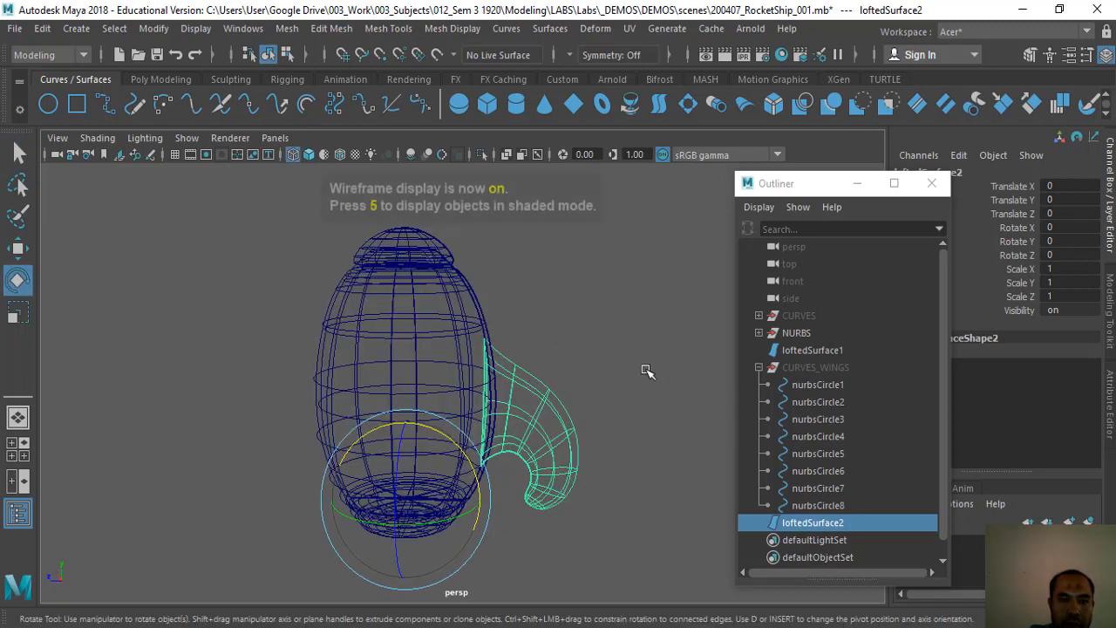
mouse_move(562, 483)
alt+mouse_down()
mouse_move(535, 486)
mouse_move(553, 479)
mouse_move(543, 474)
alt+mouse_up()
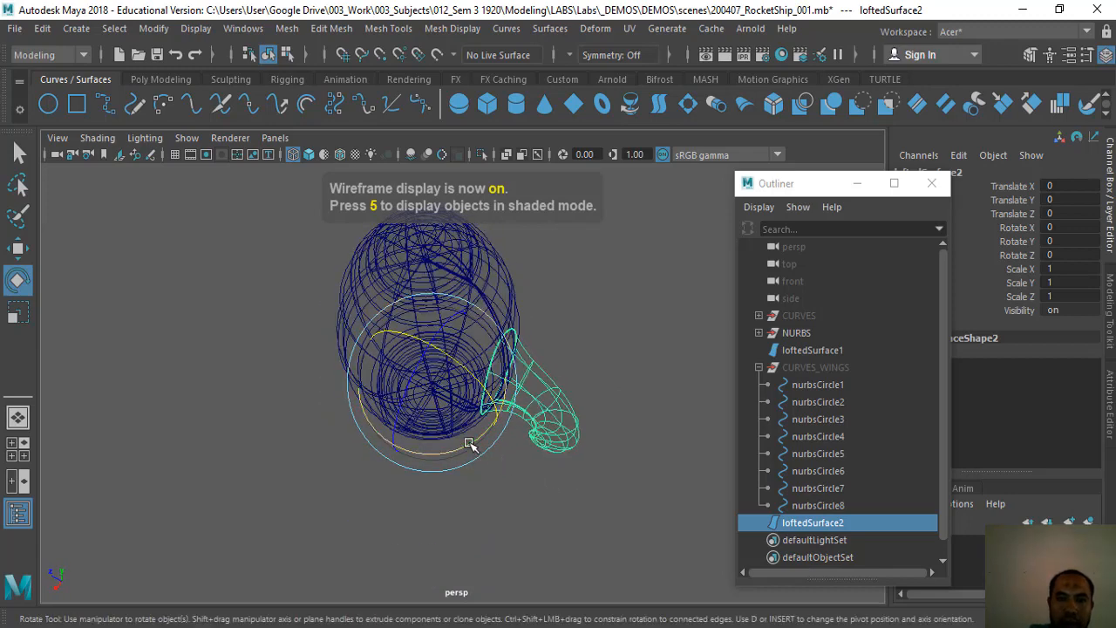
drag(471, 449, 343, 424)
double_click(1070, 237)
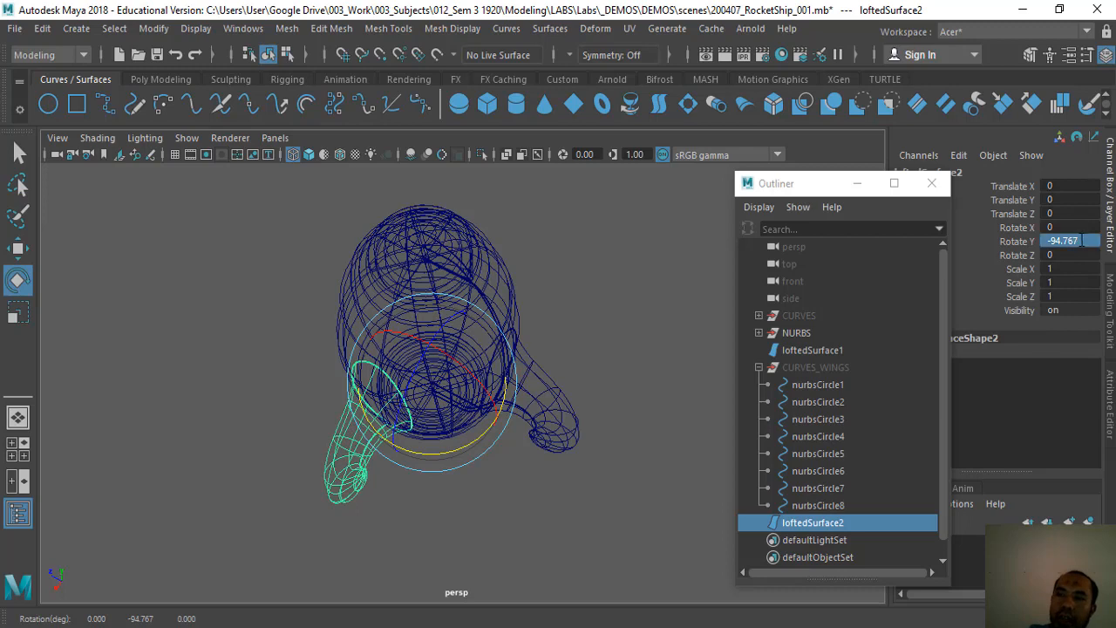
text(-90)
key(Return)
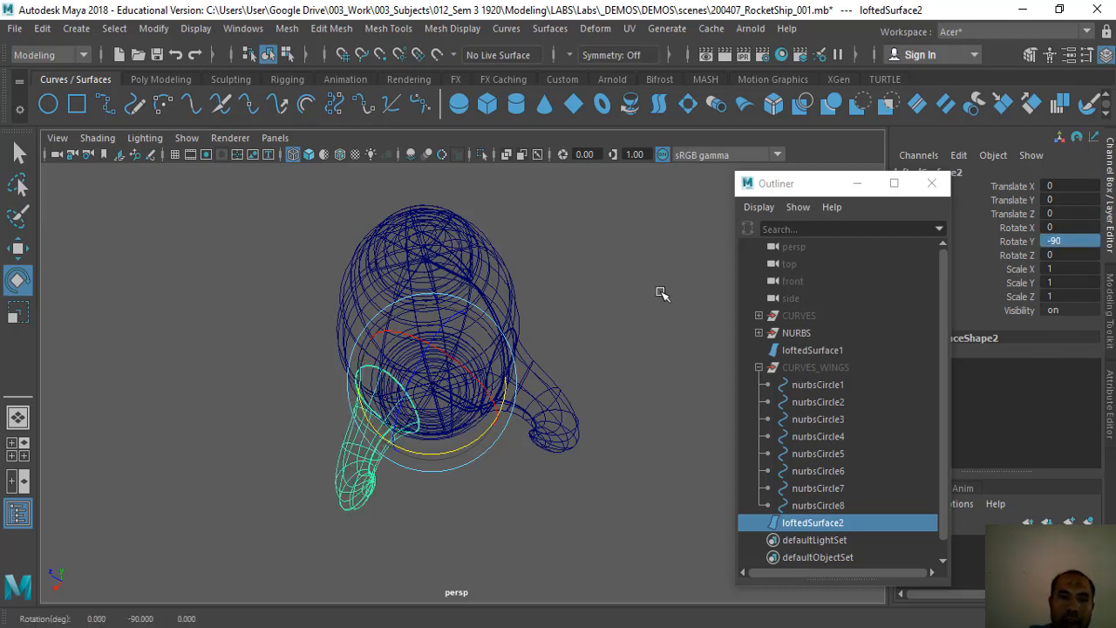
Duplicate the rotated wing with its transform twice to complete four wings around the body, then clear the selection and restore shaded display
key(ctrl+shift+d)
key(ctrl+shift+d)
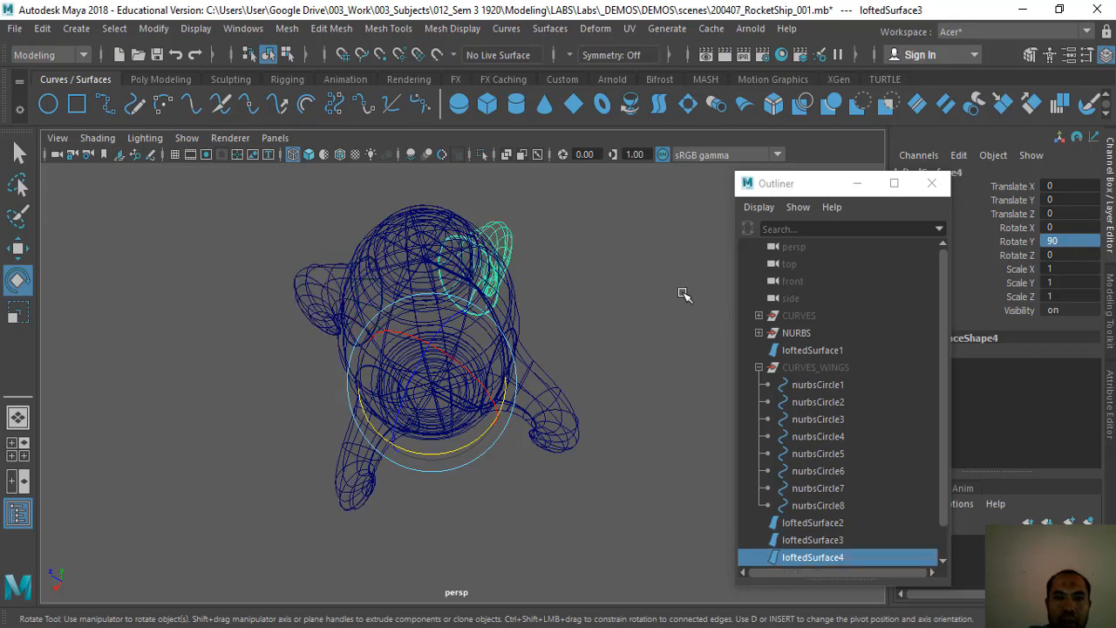
alt+drag(581, 490, 463, 414)
click(685, 521)
key(5)
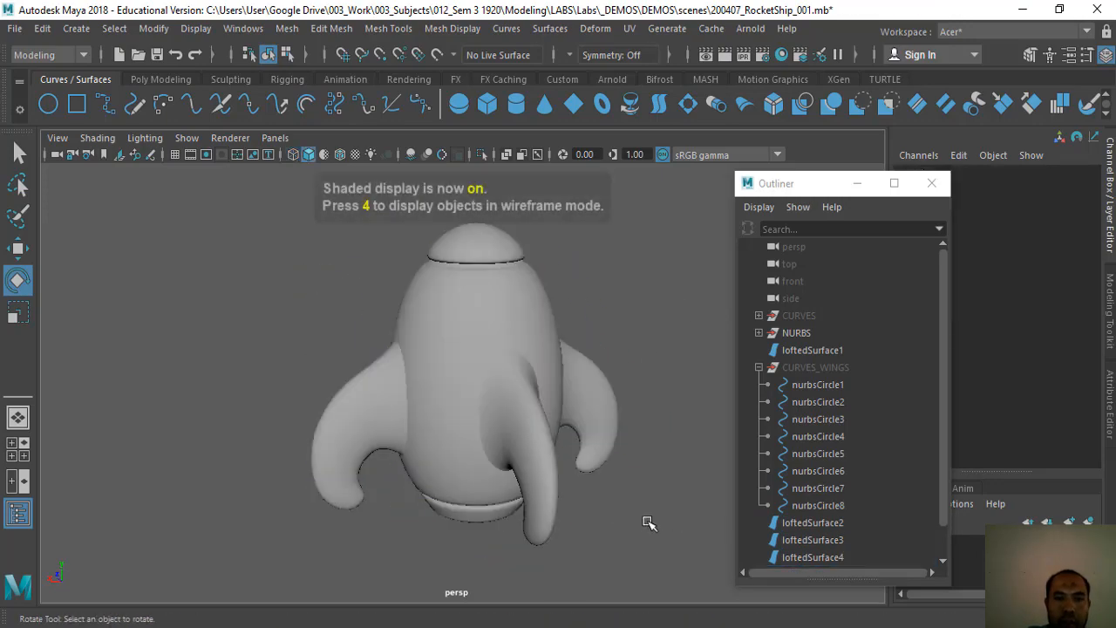
Examine the four wings' placement around the body from several angles, selecting the original wing and an opposite pair of copies, and deselect everything
mouse_move(585, 448)
alt+mouse_down()
mouse_move(593, 453)
mouse_move(589, 365)
mouse_move(577, 399)
mouse_move(406, 426)
mouse_move(424, 326)
mouse_move(609, 460)
mouse_move(450, 531)
mouse_move(428, 563)
mouse_move(433, 588)
mouse_move(560, 501)
mouse_move(598, 496)
mouse_move(590, 540)
mouse_move(584, 371)
mouse_move(543, 291)
mouse_move(528, 504)
alt+mouse_up()
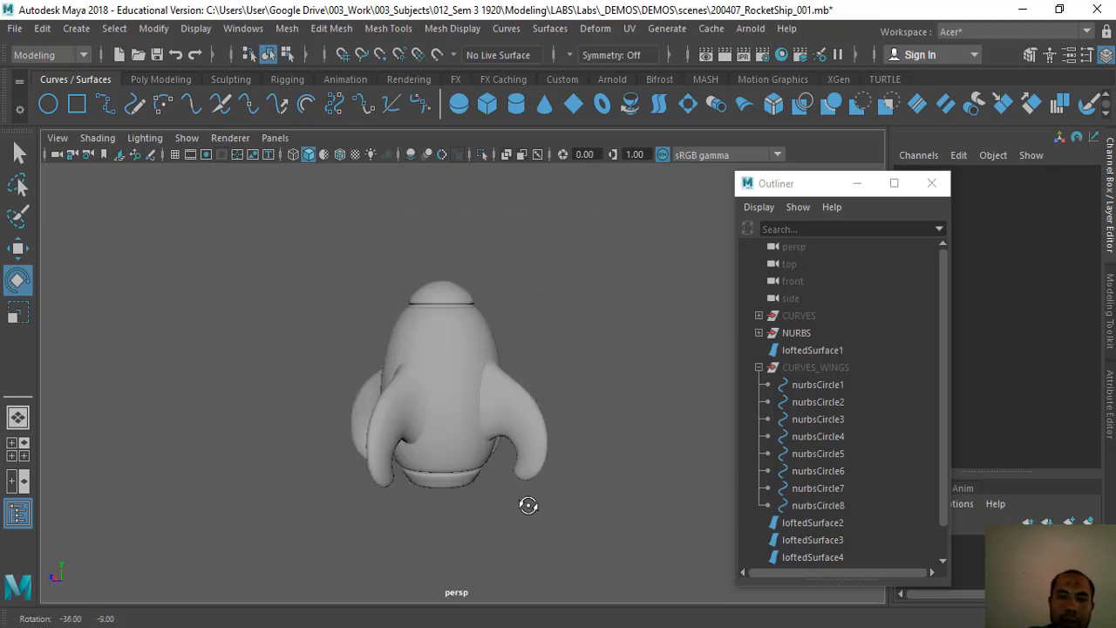
click(529, 423)
key(q)
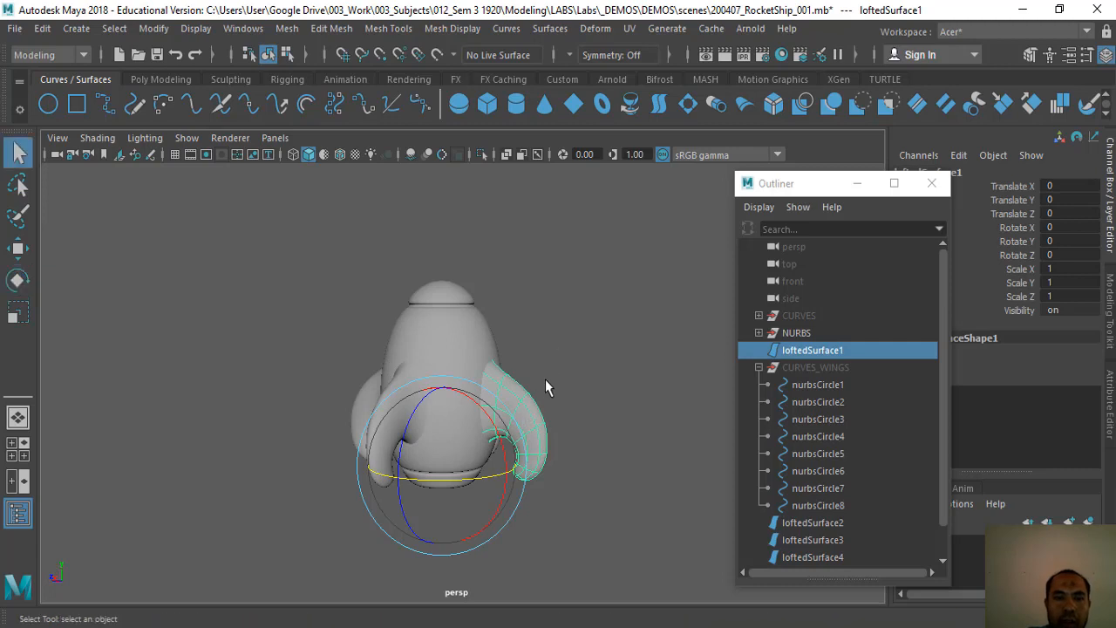
alt+drag(543, 471, 520, 488)
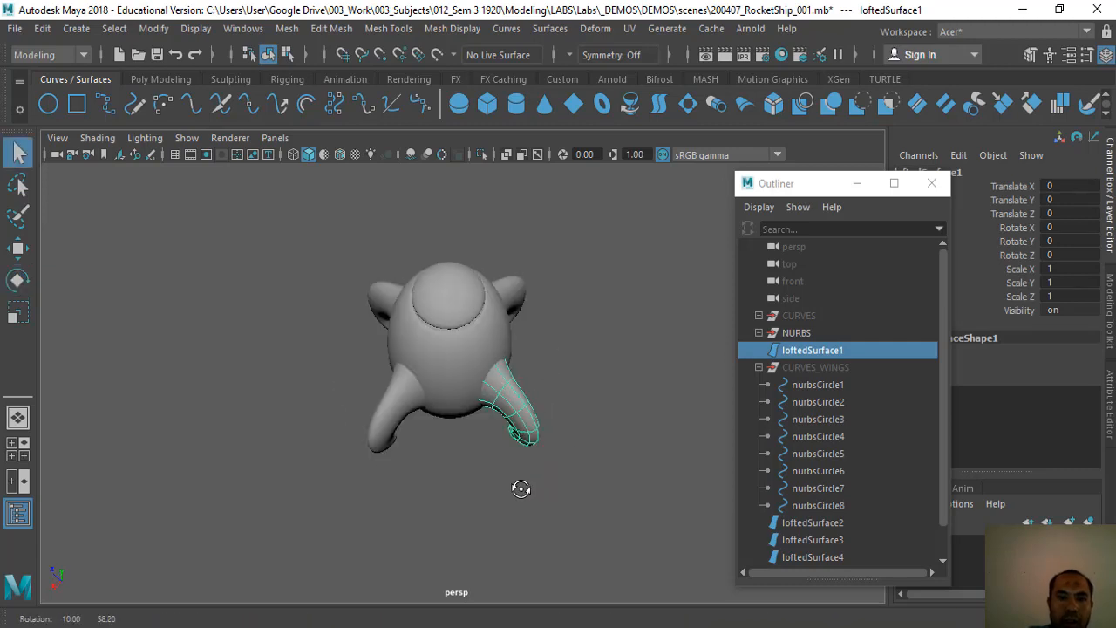
click(515, 273)
shift+click(386, 412)
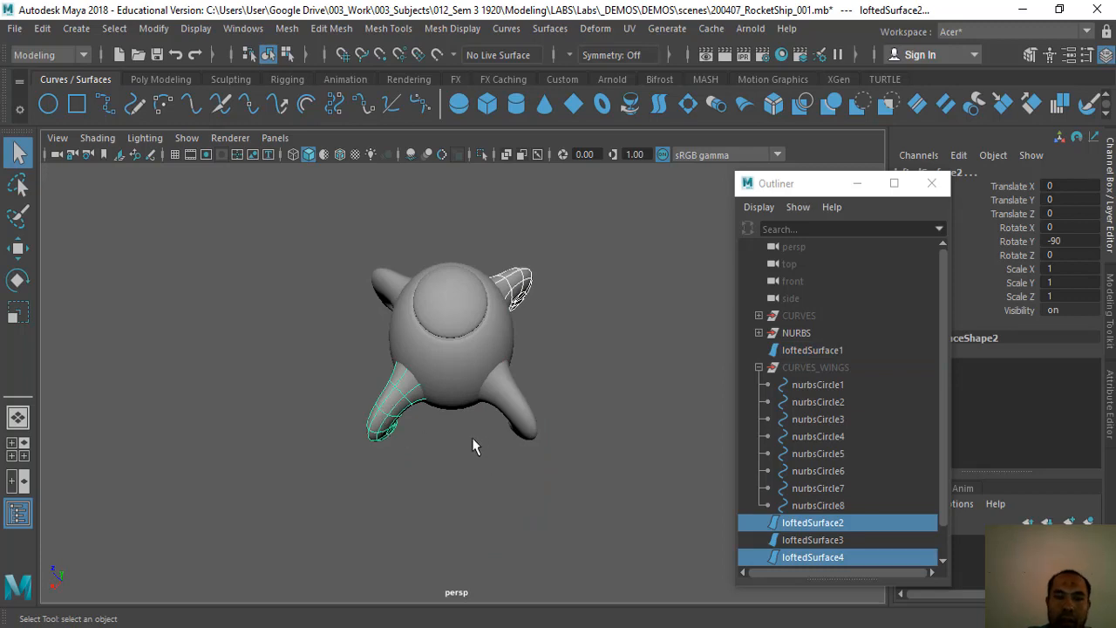
alt+drag(578, 348, 705, 374)
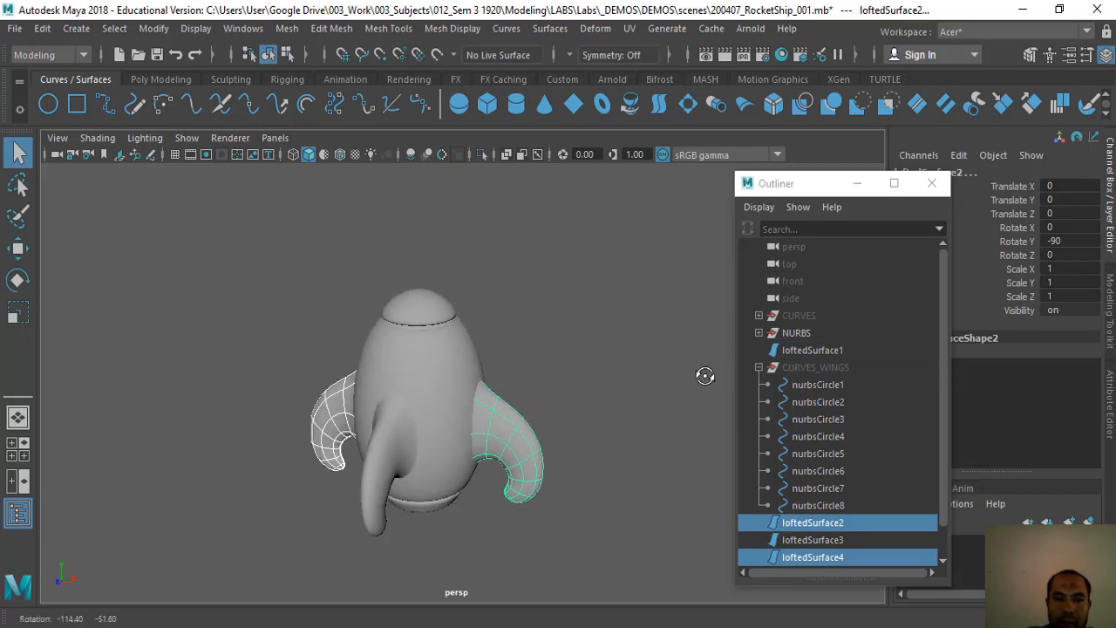
click(605, 341)
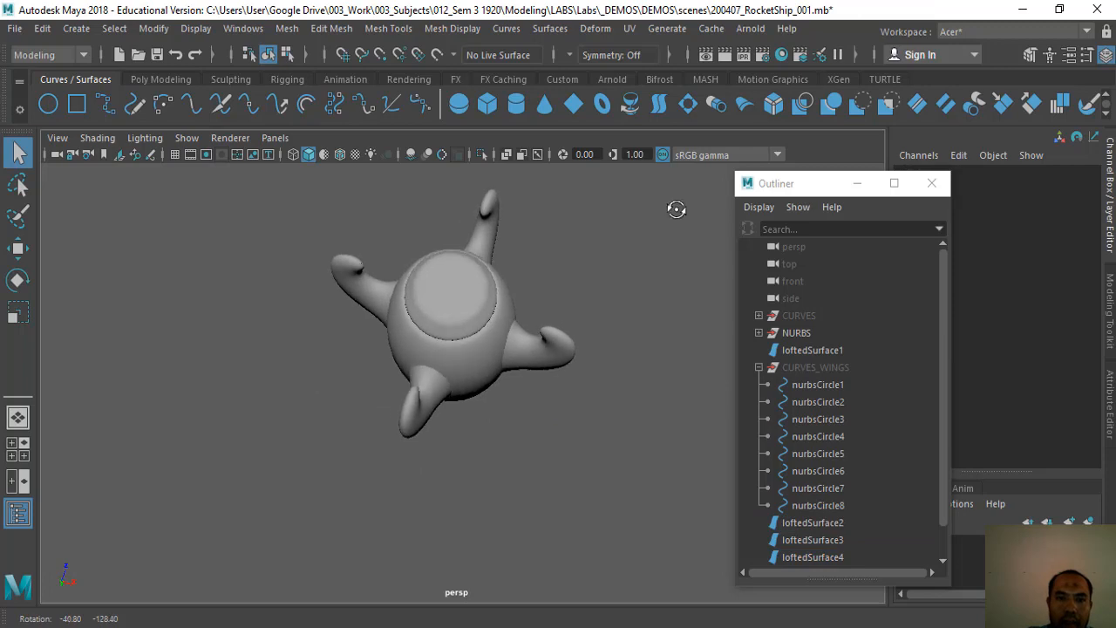